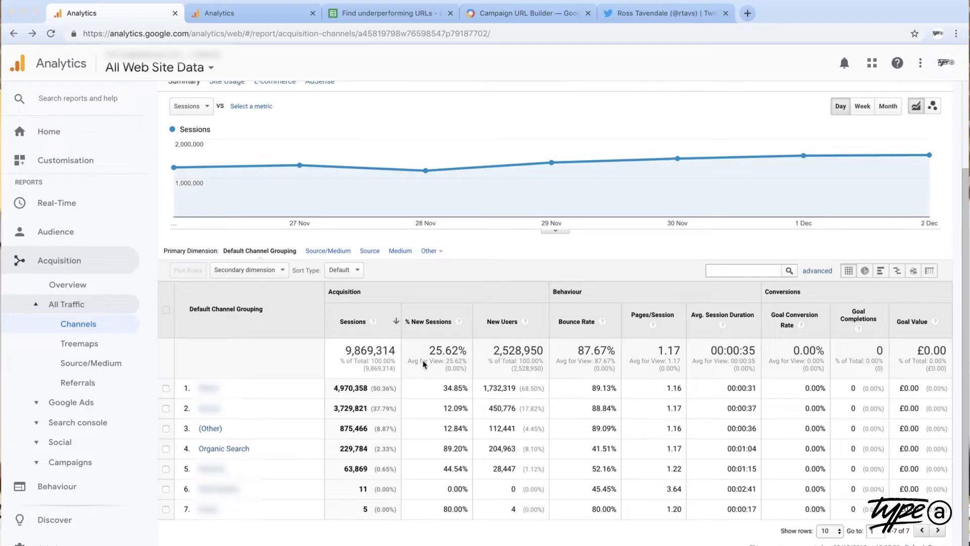
# - Scroll through the Organic Search keyword report, where (not provided) dominates the keywords
pyautogui.scroll(2, 424, 364)
pyautogui.scroll(-1, 424, 364)
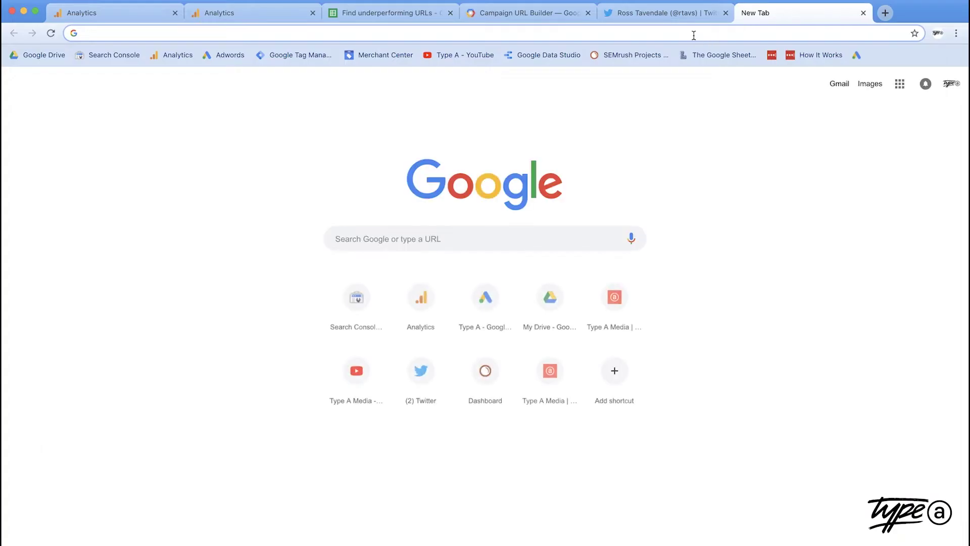
# - Load typeamedia.net in a new tab, then go back to the Real-Time Traffic Sources report
pyautogui.write('type')
pyautogui.press('Return')
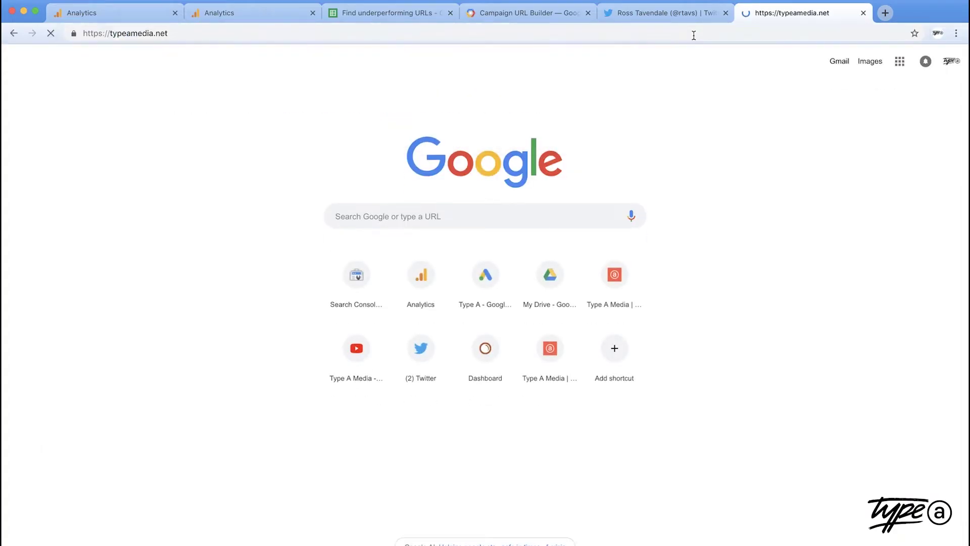
pyautogui.press('super+Tab')
pyautogui.press('super+Tab')
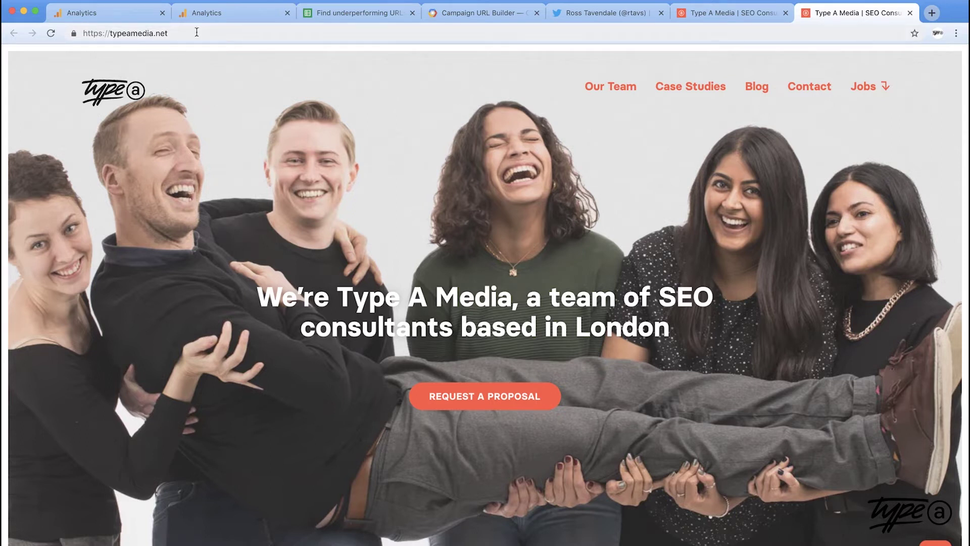
pyautogui.click(210, 16)
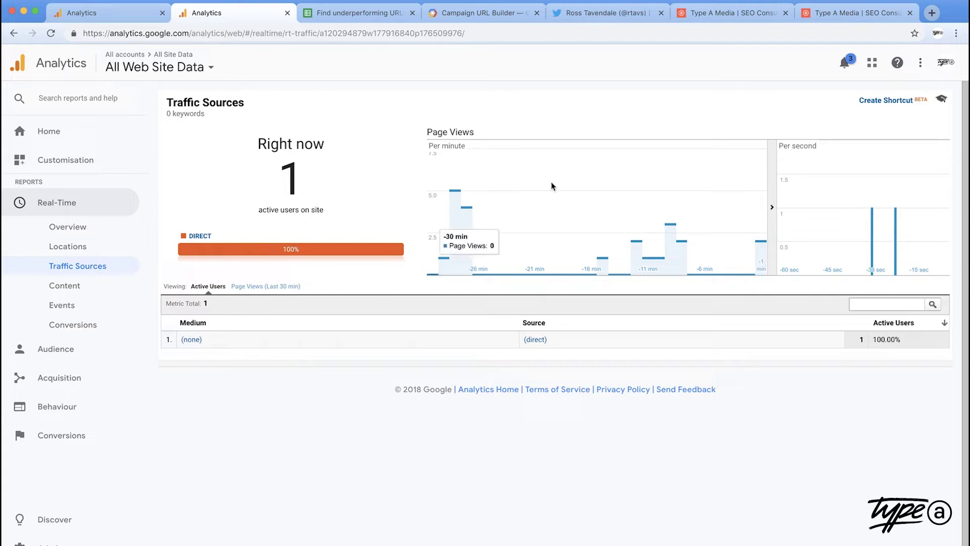
# - Close the duplicate Type A Media tab and load a.agency, which resolves to typeamedia.net
pyautogui.click(741, 12)
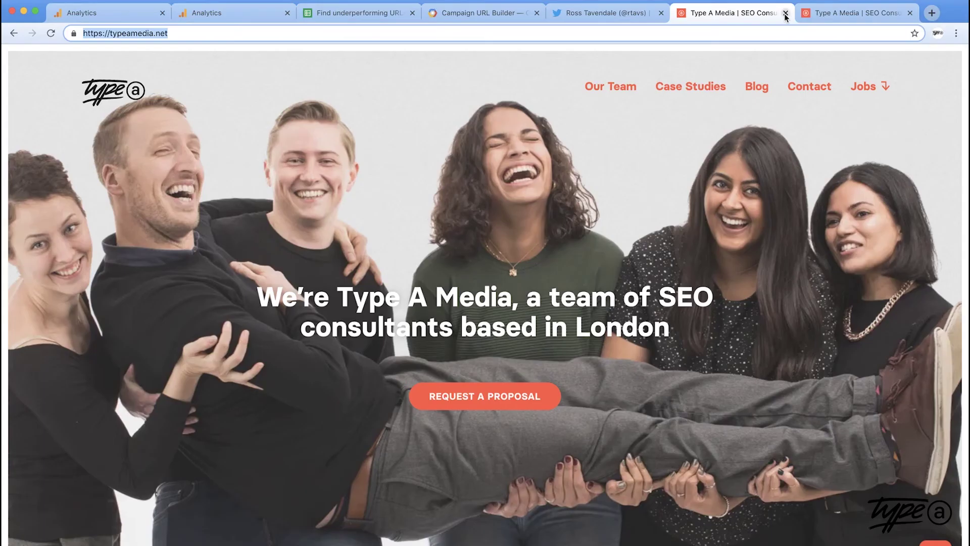
pyautogui.click(786, 13)
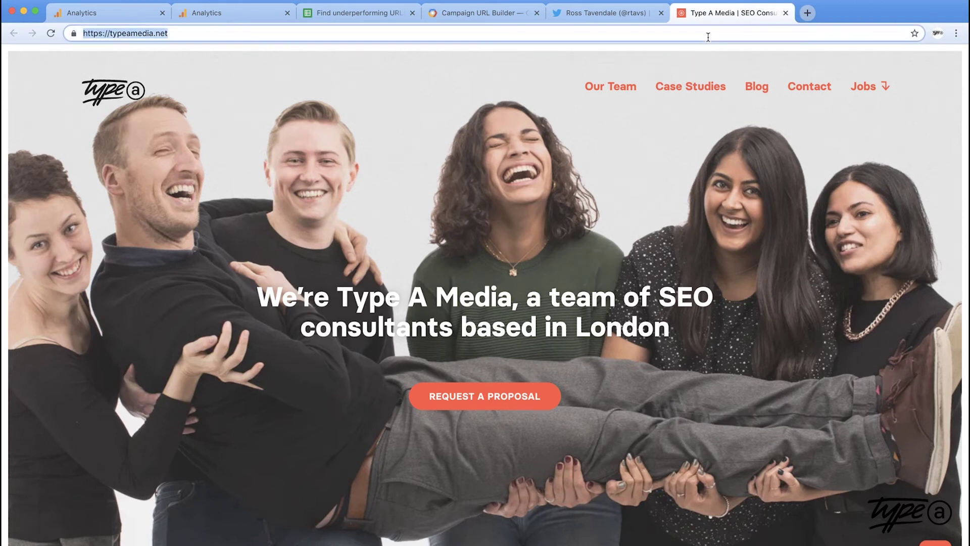
pyautogui.write('a.agency')
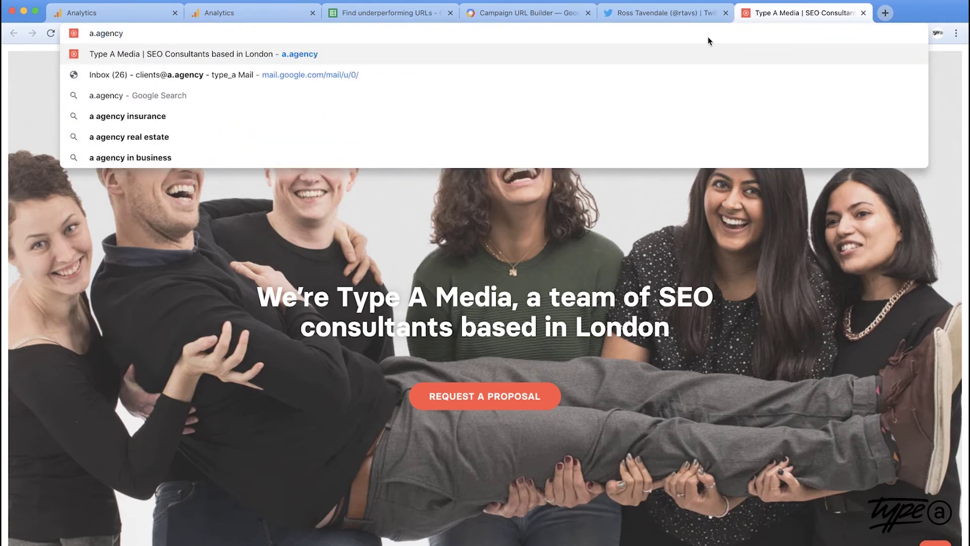
pyautogui.press('Return')
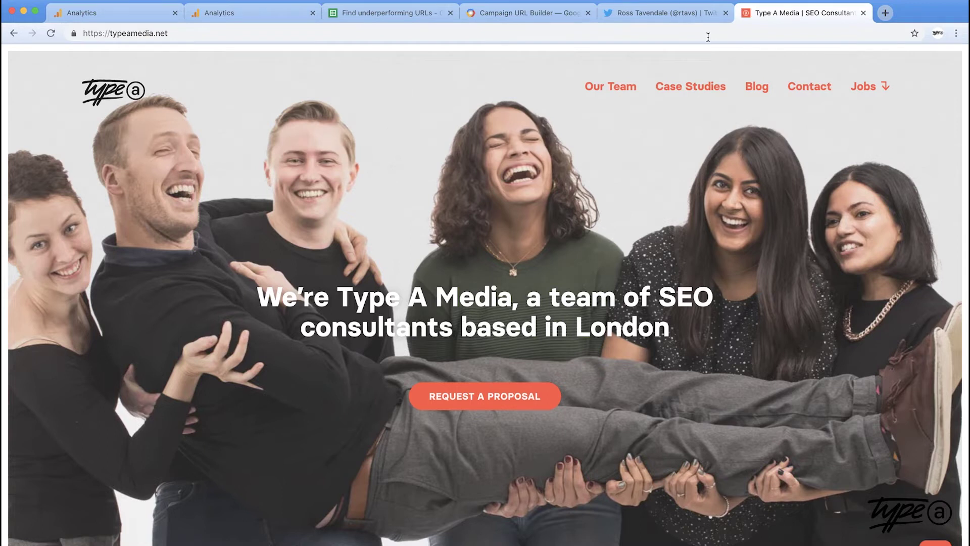
pyautogui.click(708, 37)
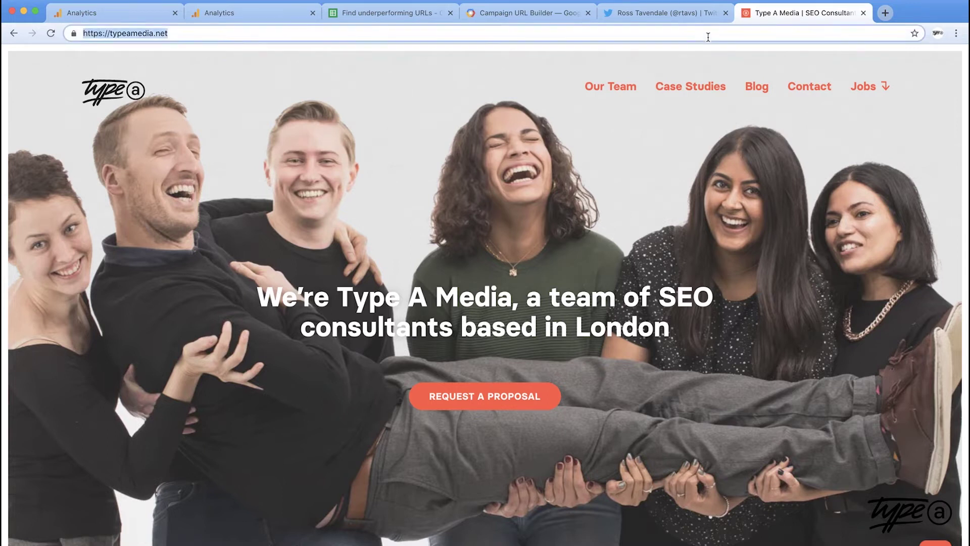
pyautogui.click(218, 38)
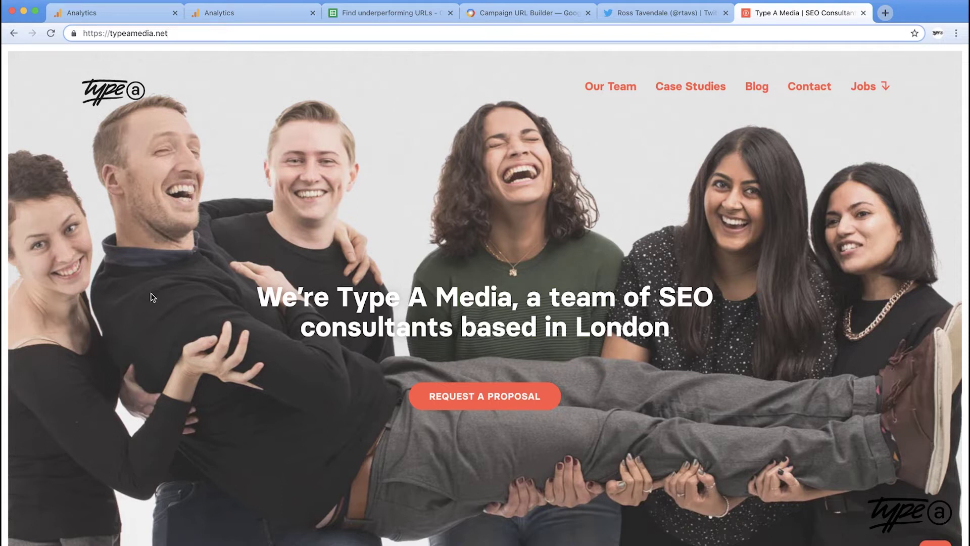
pyautogui.click(239, 12)
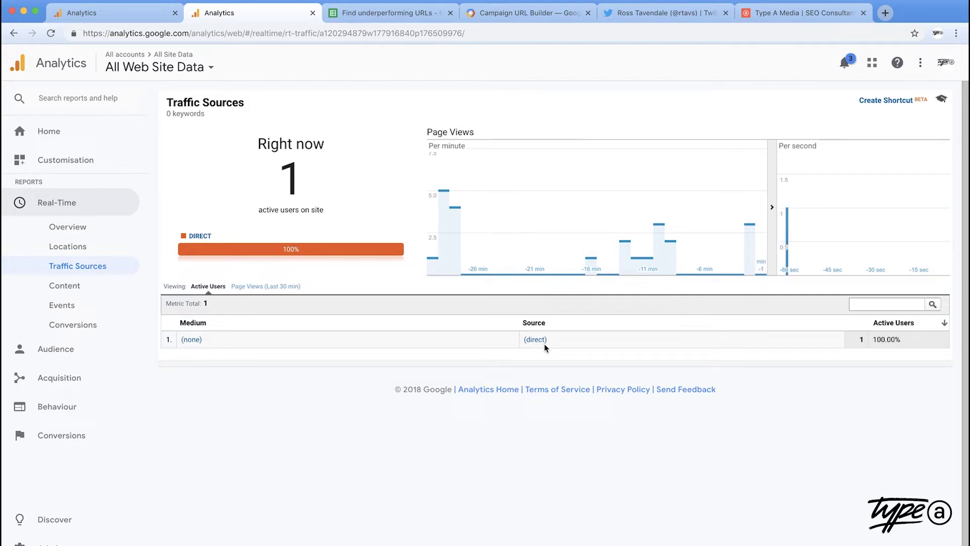
# - Switch to the Campaign URL Builder tab
pyautogui.click(511, 17)
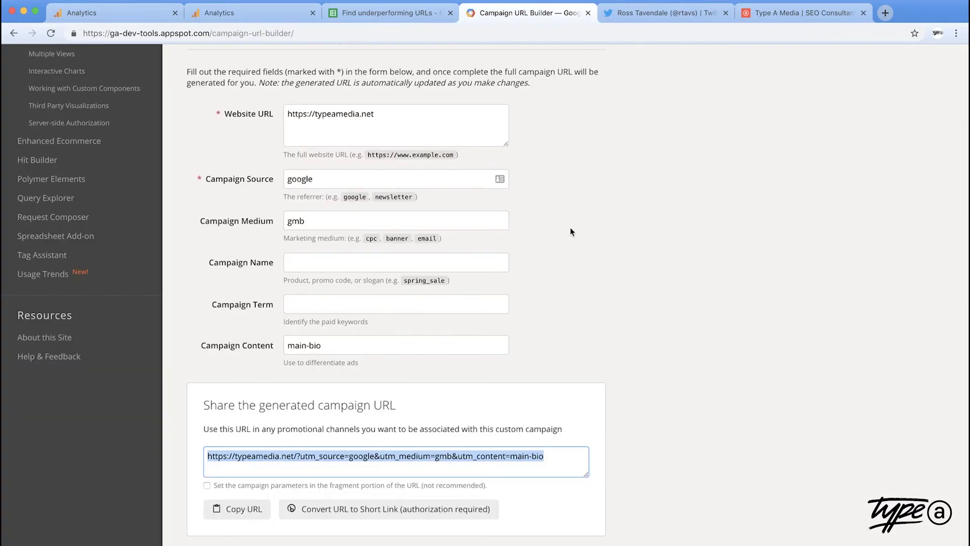
# - Review the typeamedia.net campaign fields (source google, medium gmb, content main-bio) and select the generated URL
pyautogui.scroll(-1, 570, 228)
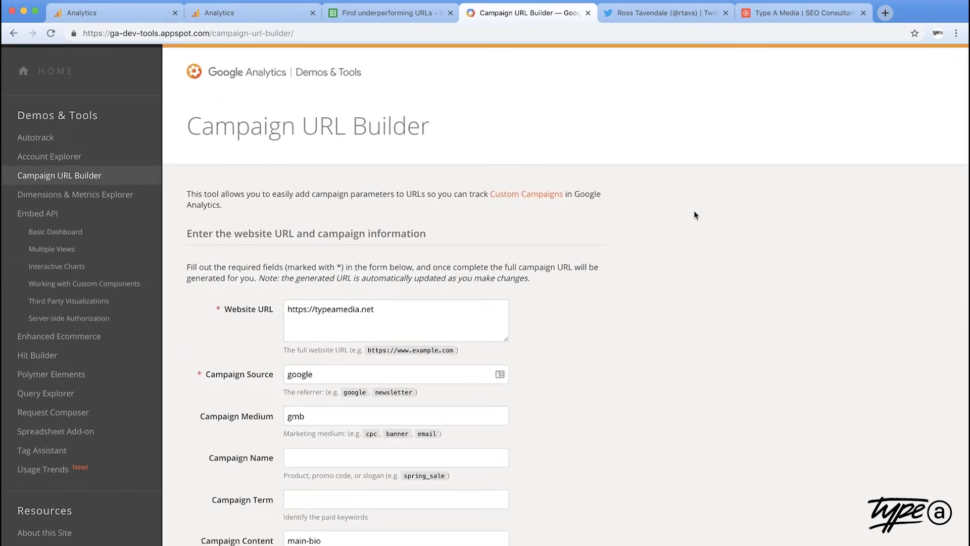
pyautogui.scroll(-2, 694, 215)
pyautogui.scroll(-1, 693, 216)
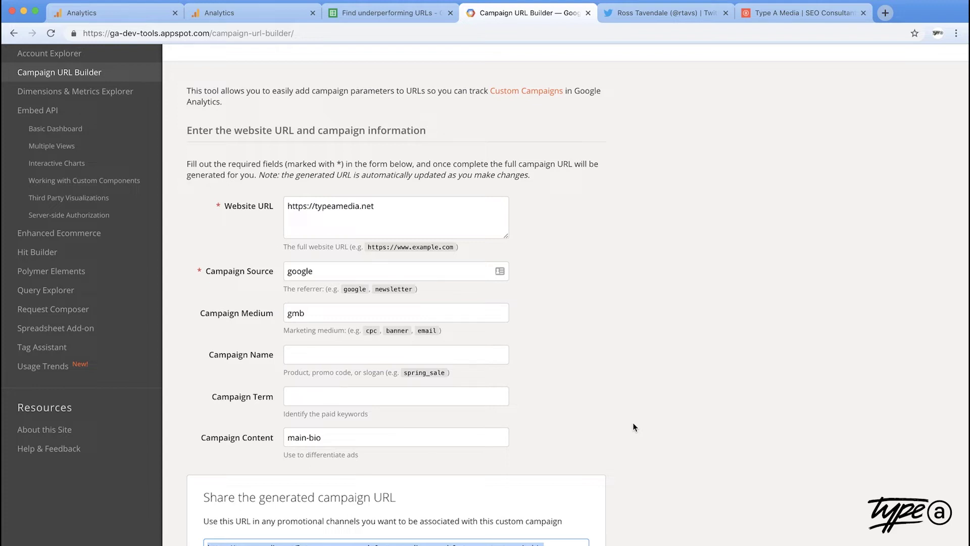
pyautogui.click(581, 543)
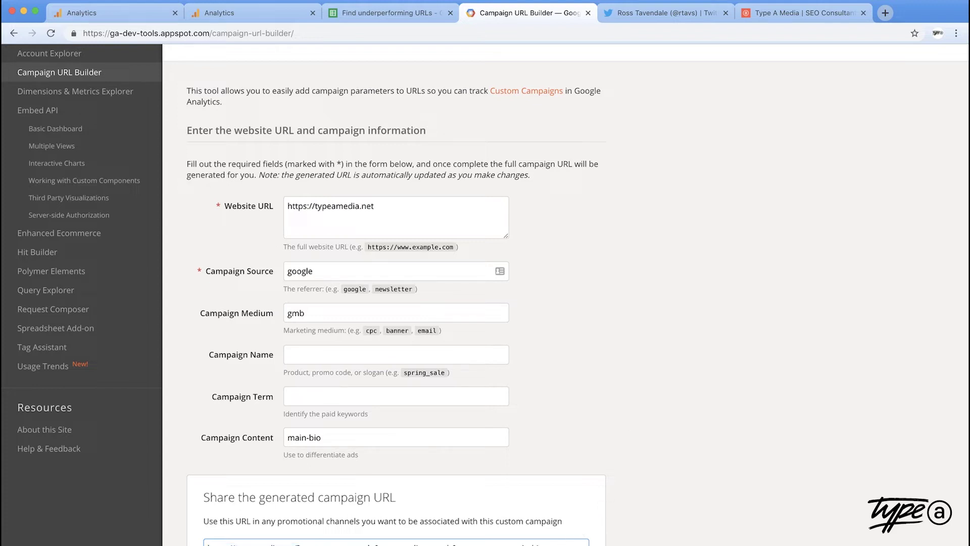
pyautogui.doubleClick(537, 544)
pyautogui.click(400, 216)
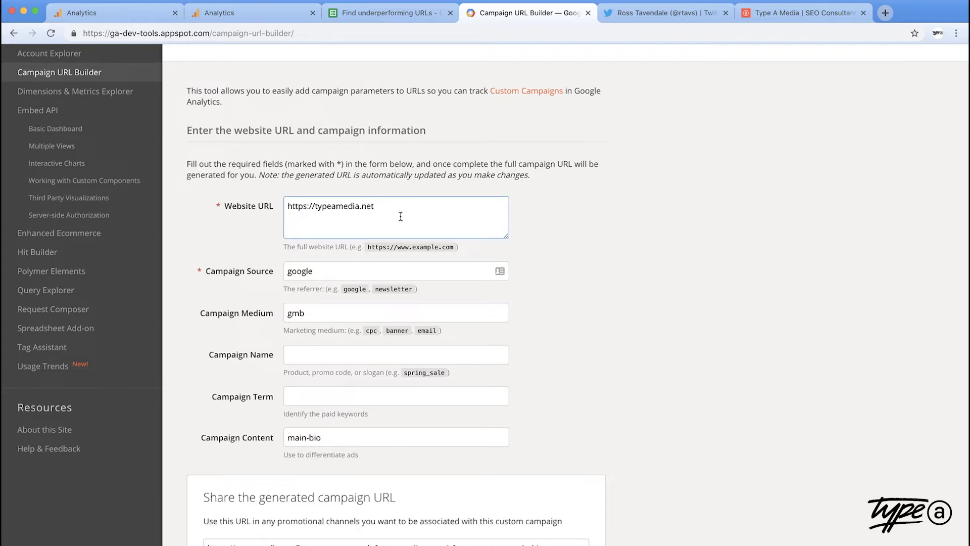
pyautogui.click(427, 268)
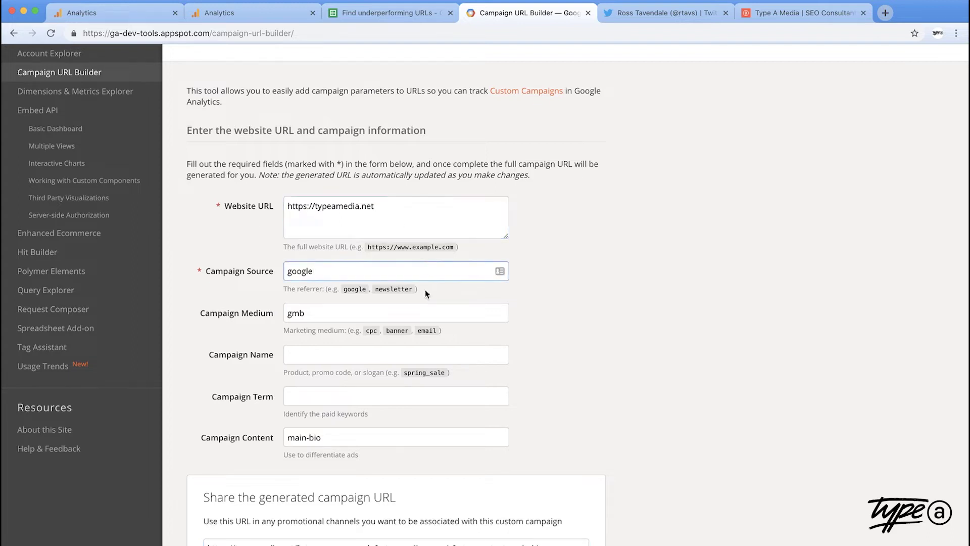
pyautogui.click(424, 311)
pyautogui.click(434, 439)
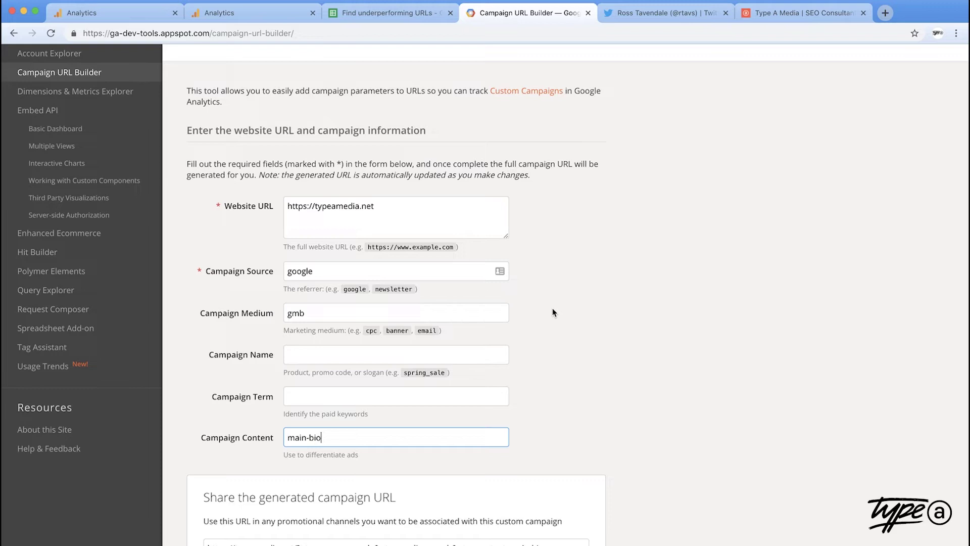
pyautogui.click(537, 544)
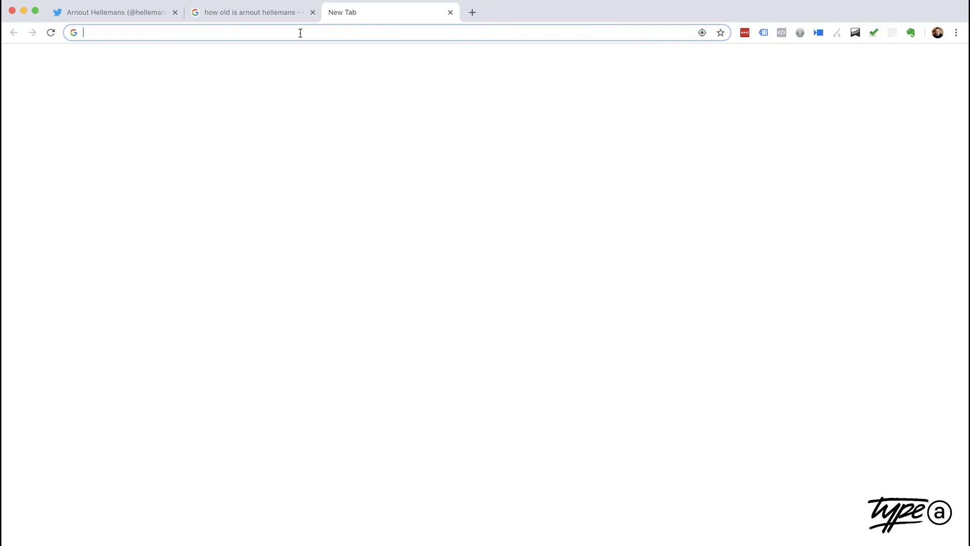
# - Search Google for 'type a media' and open the site from its business listing's Website link
pyautogui.write('type a med')
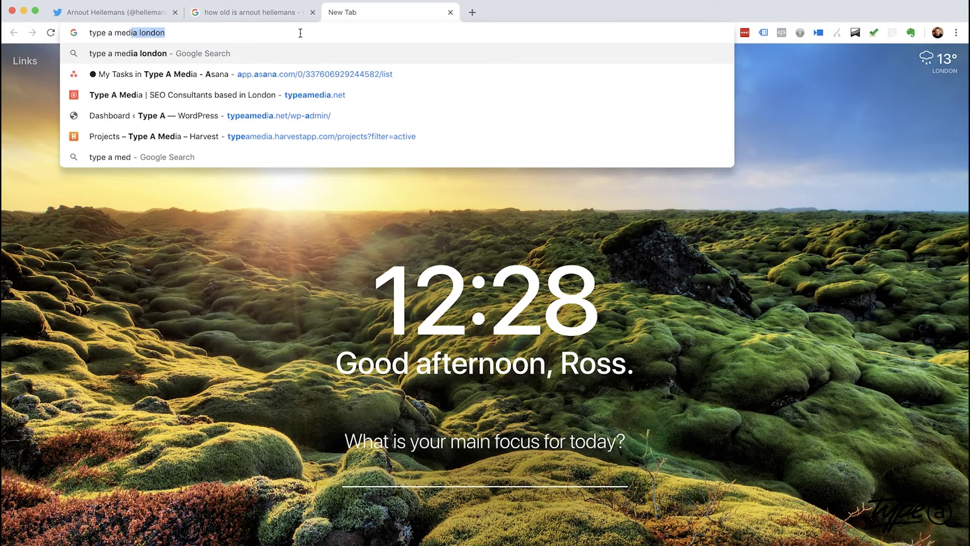
pyautogui.write('ia')
pyautogui.press('Return')
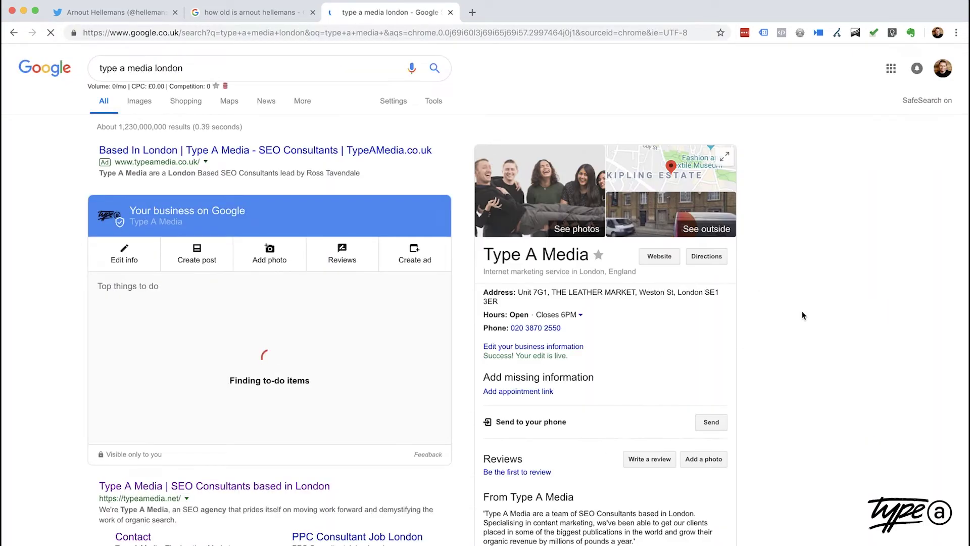
pyautogui.click(660, 259)
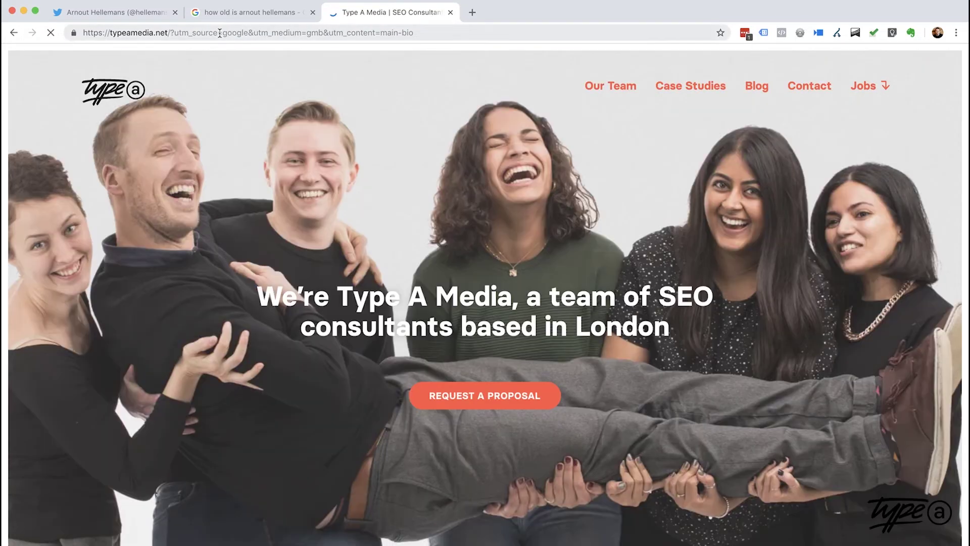
pyautogui.click(220, 33)
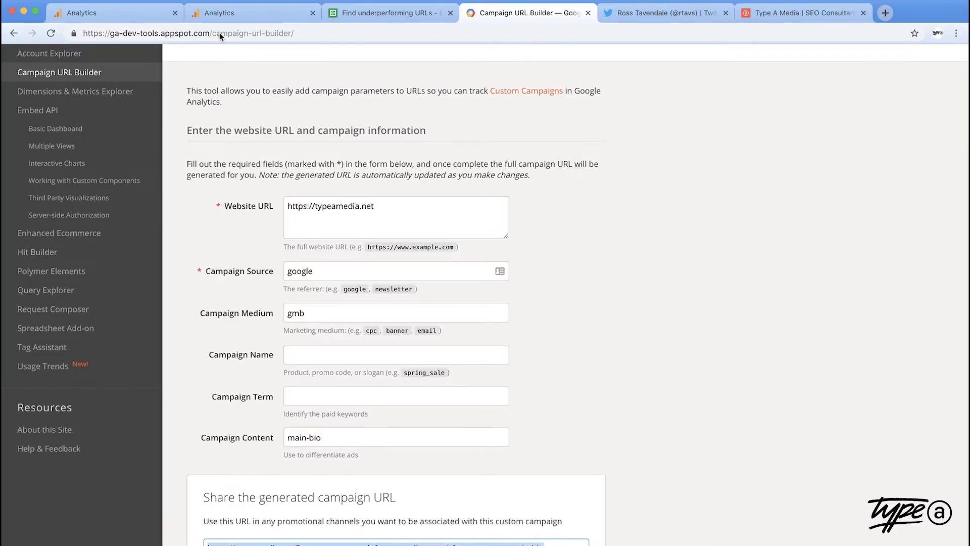
# - Check that the real-time report lists a google / gmb visitor, then go to the typeamedia.net tab
pyautogui.click(226, 11)
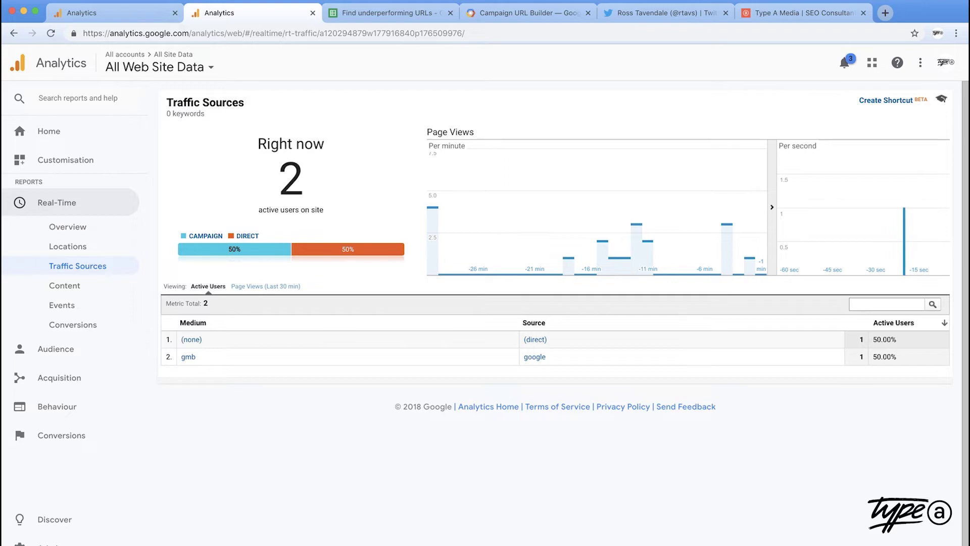
pyautogui.press('super+9')
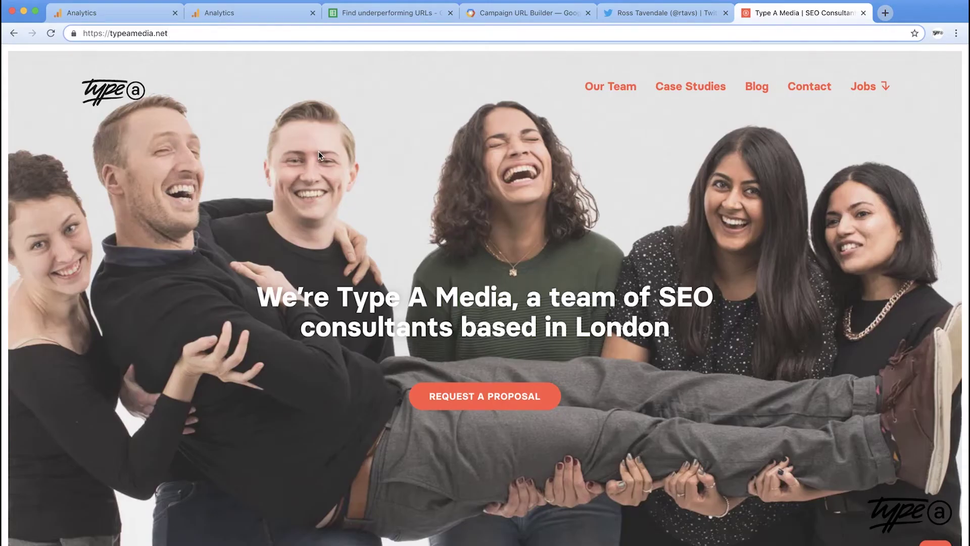
# - Open Chrome DevTools on the Type A Media homepage and widen the panel
pyautogui.rightClick(319, 151)
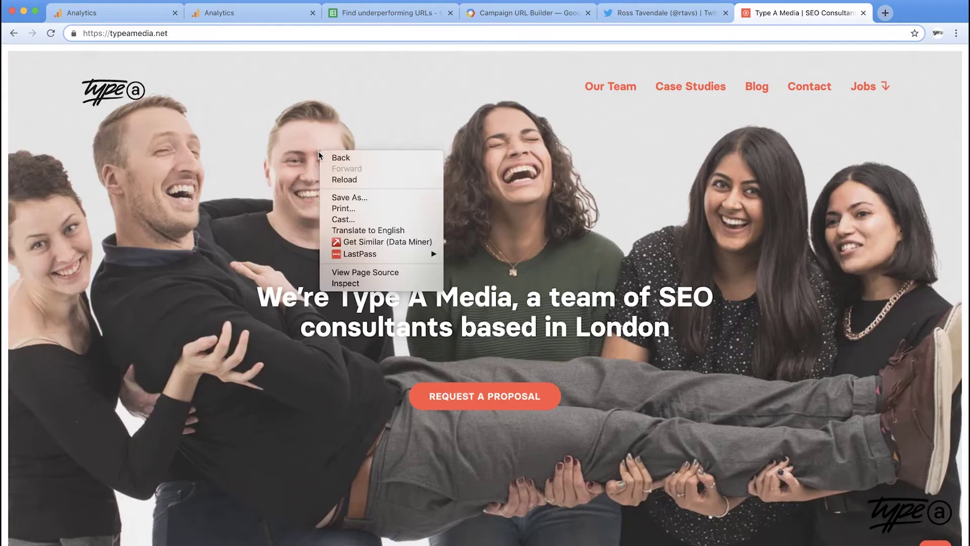
pyautogui.click(346, 284)
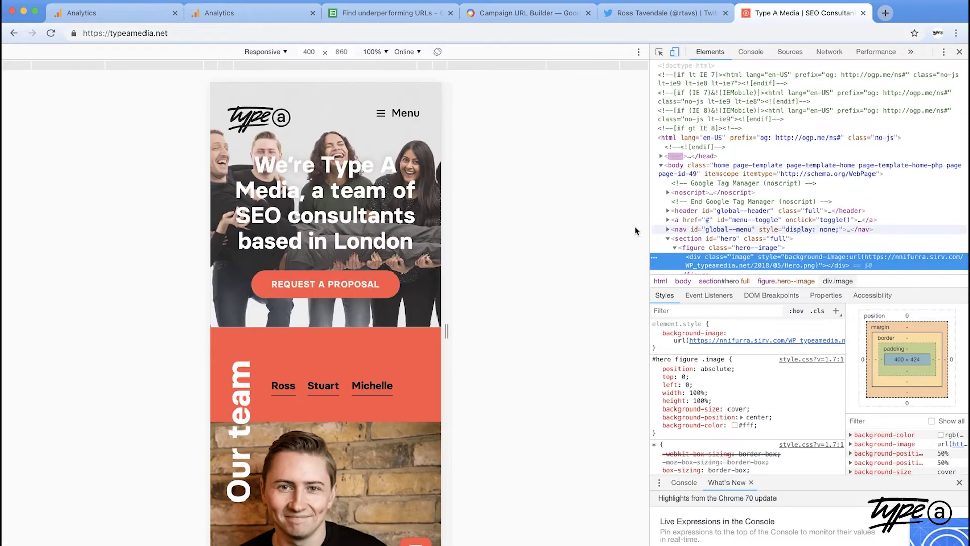
pyautogui.moveTo(648, 226); pyautogui.dragTo(583, 226)
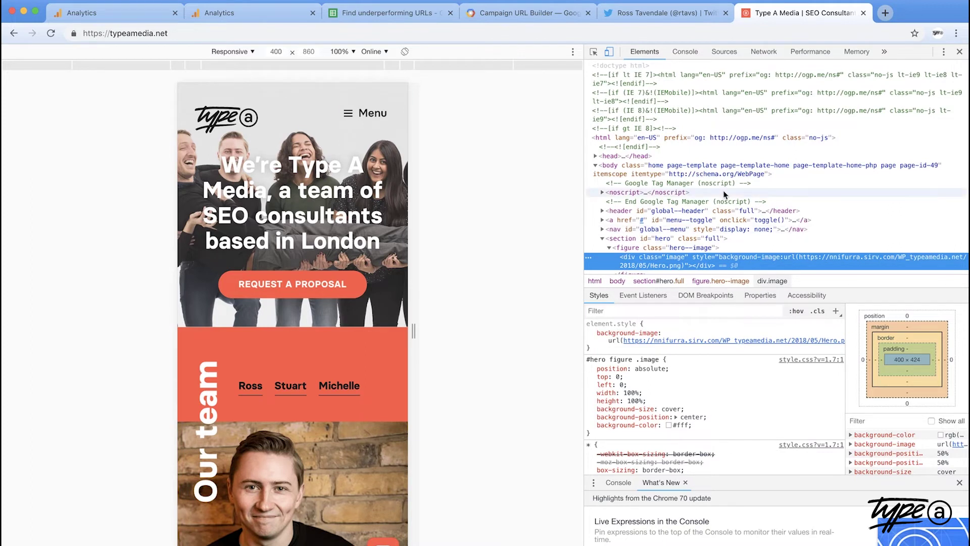
# - Search the markup for 'og:' and inspect the last match, the og:url meta tag
pyautogui.press('super+f')
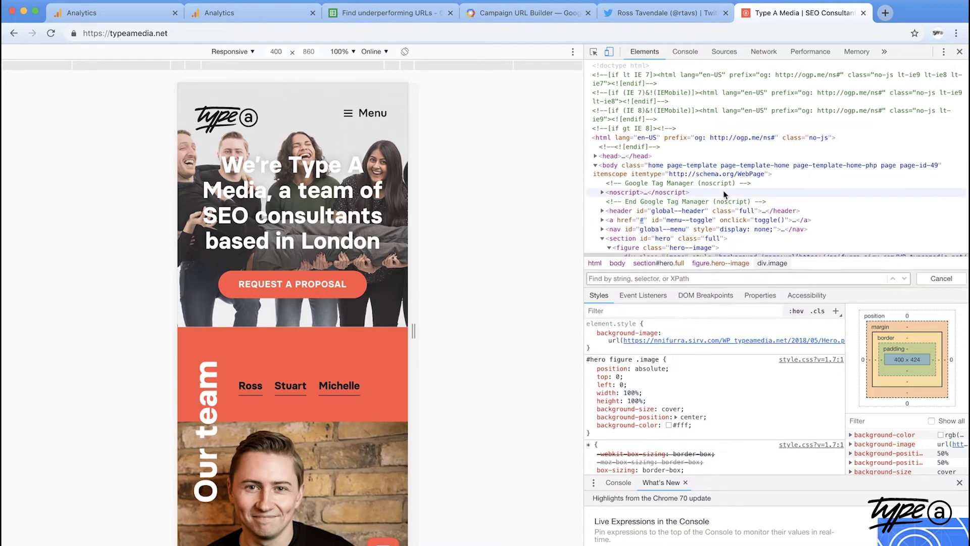
pyautogui.write('og:')
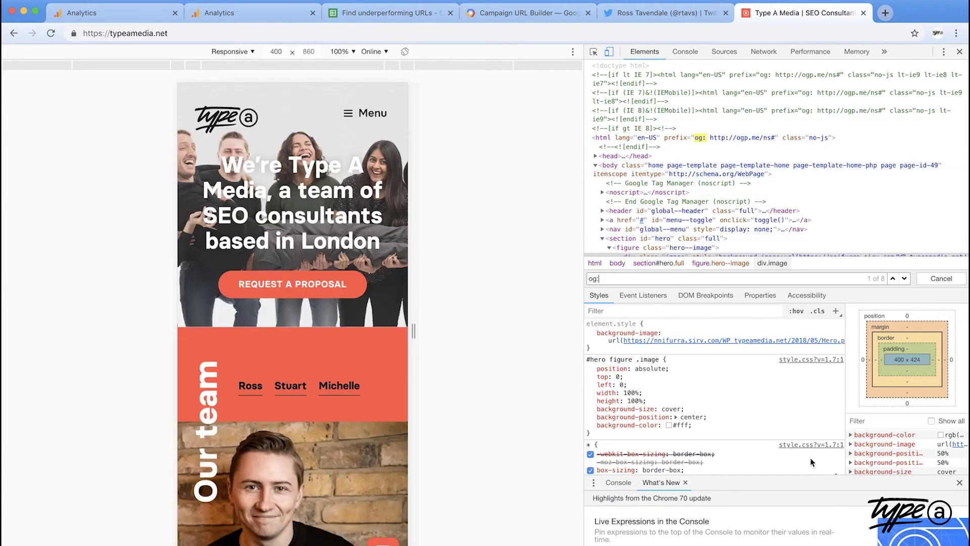
pyautogui.click(892, 278)
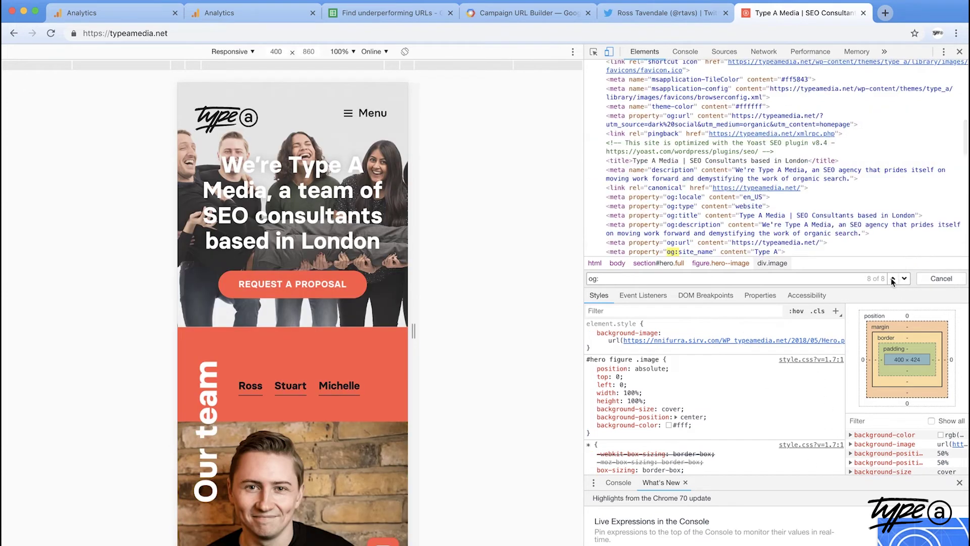
pyautogui.scroll(-4, 789, 207)
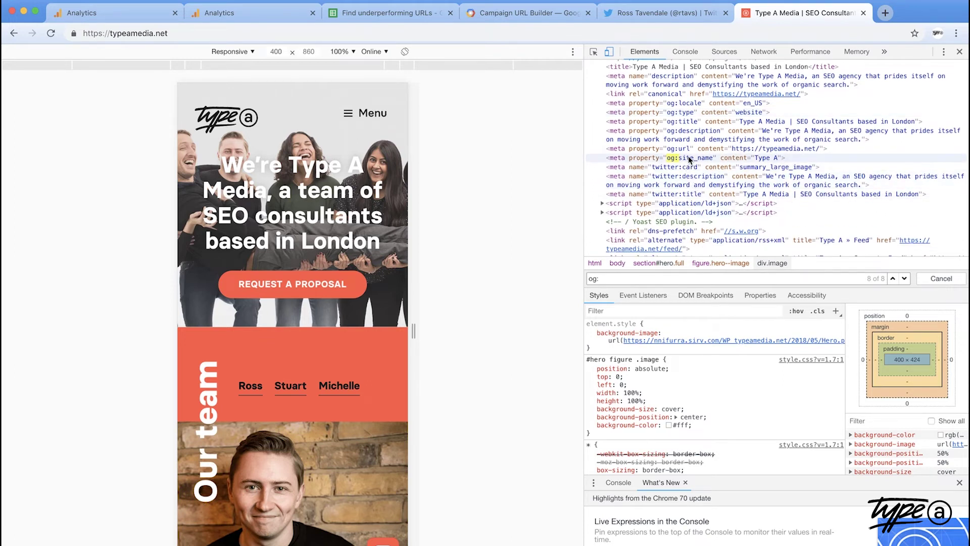
pyautogui.click(710, 149)
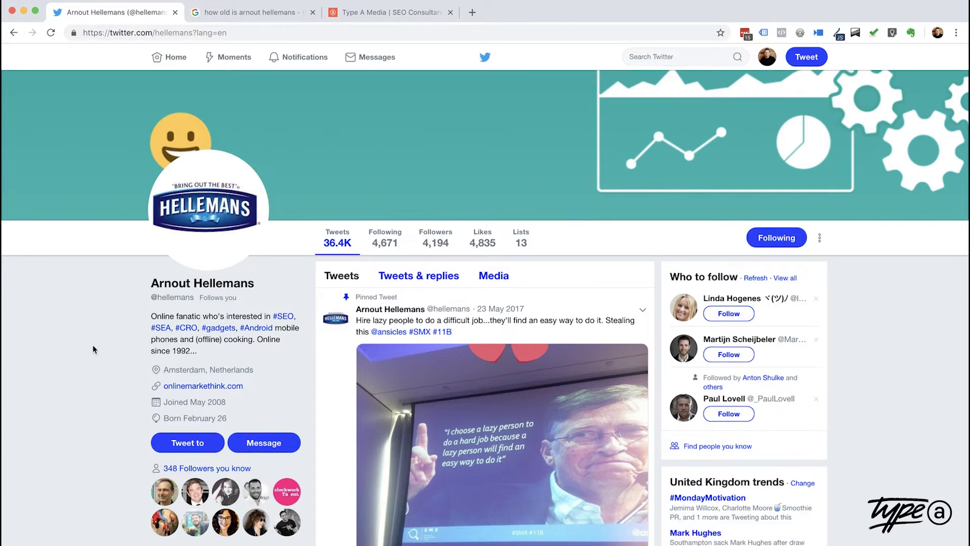
# - Scroll the Twitter profile and reveal the bio link's landing address with twitter/organic/bio UTM tags
pyautogui.scroll(-3, 92, 345)
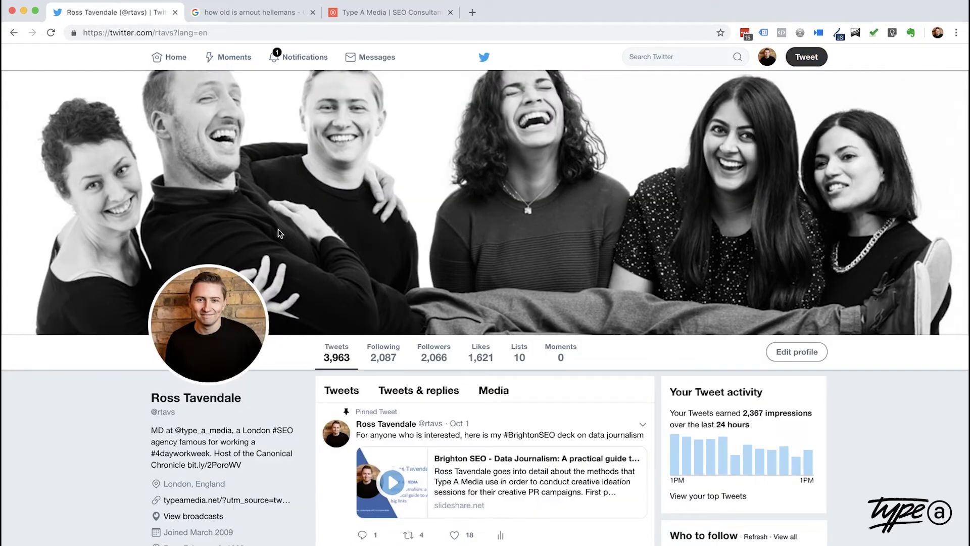
pyautogui.scroll(-3, 107, 284)
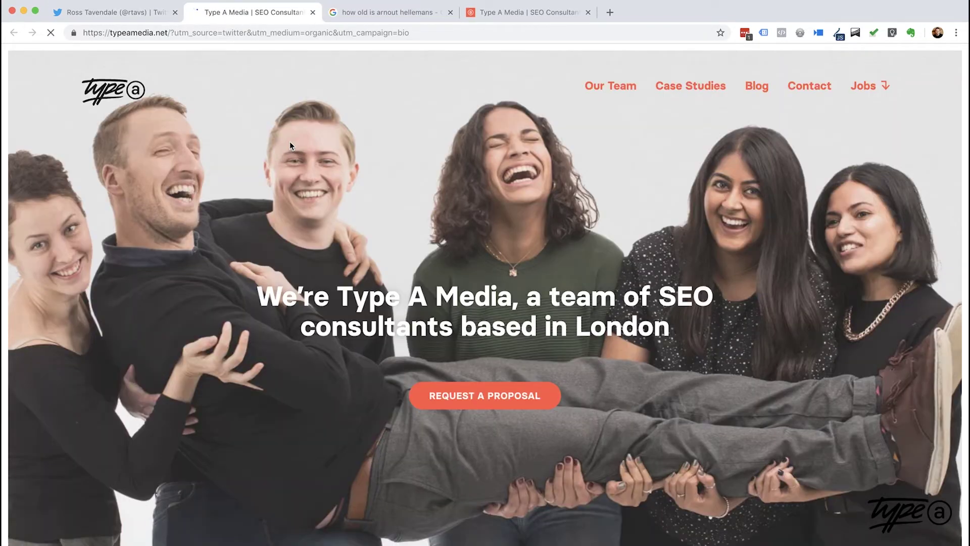
pyautogui.click(316, 37)
pyautogui.click(387, 37)
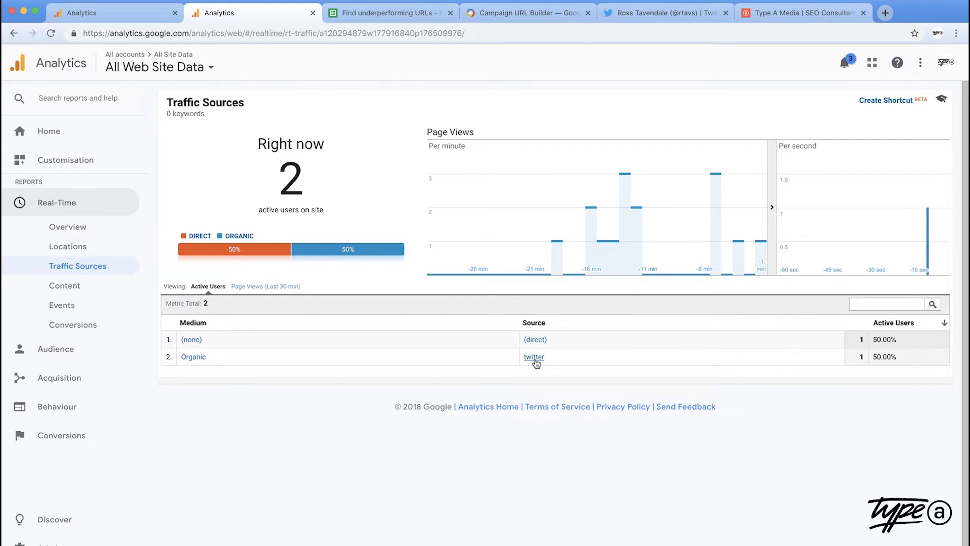
# - Return to the Twitter profile in the other window and follow the bio's bit.ly link
pyautogui.press('super+grave')
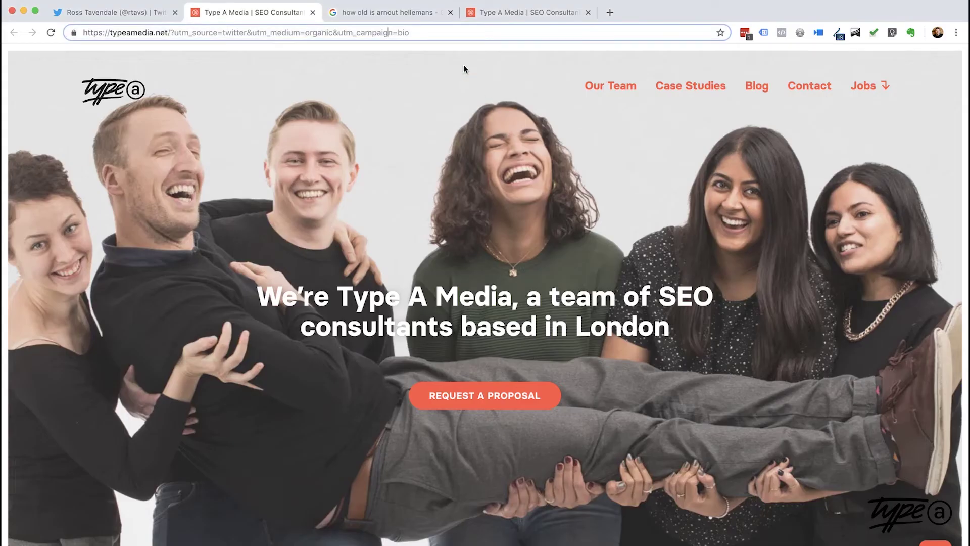
pyautogui.click(156, 19)
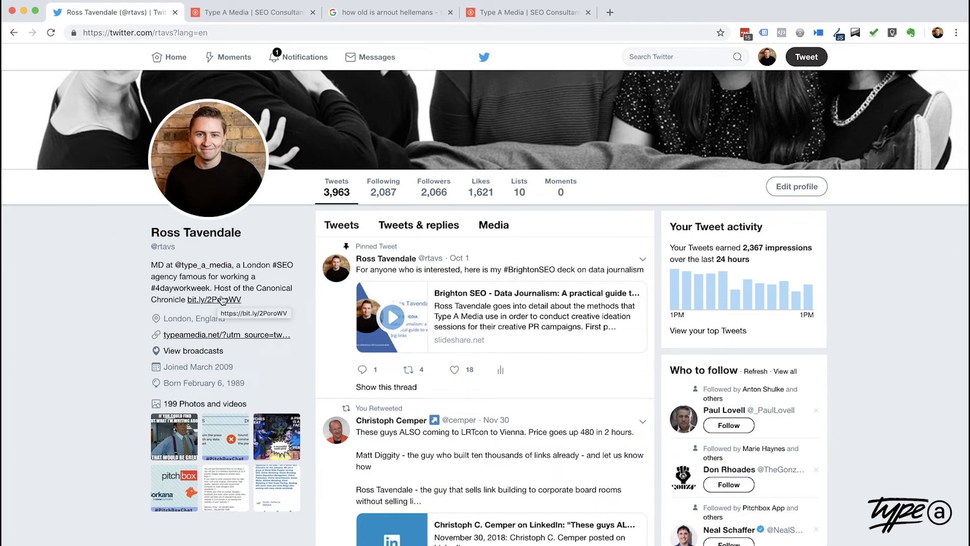
pyautogui.click(219, 301)
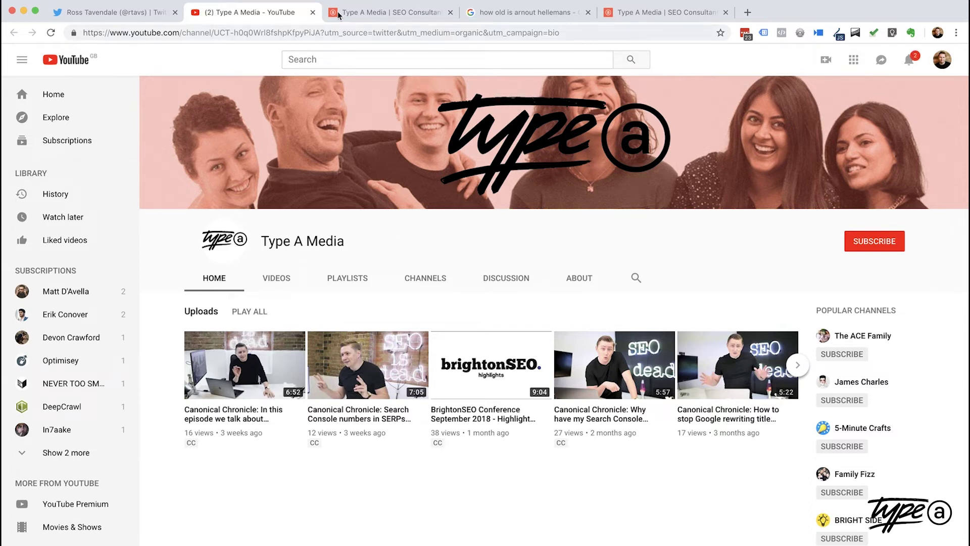
# - Highlight ?utm_source=twitter in the YouTube channel address to confirm the UTM tags
pyautogui.moveTo(321, 32); pyautogui.dragTo(574, 34)
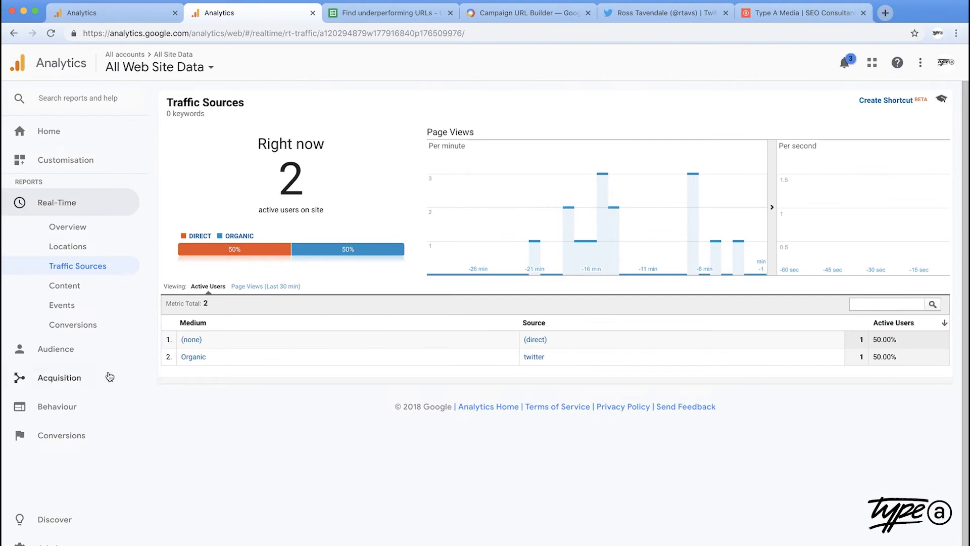
# - Show the All Web Site Data view's Filters list from Admin, which is still empty
pyautogui.click(56, 541)
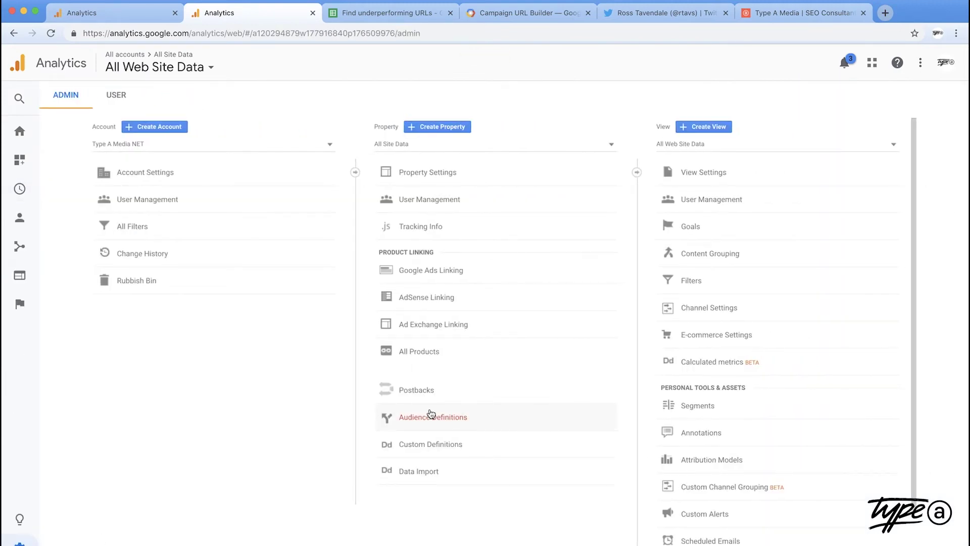
pyautogui.click(697, 289)
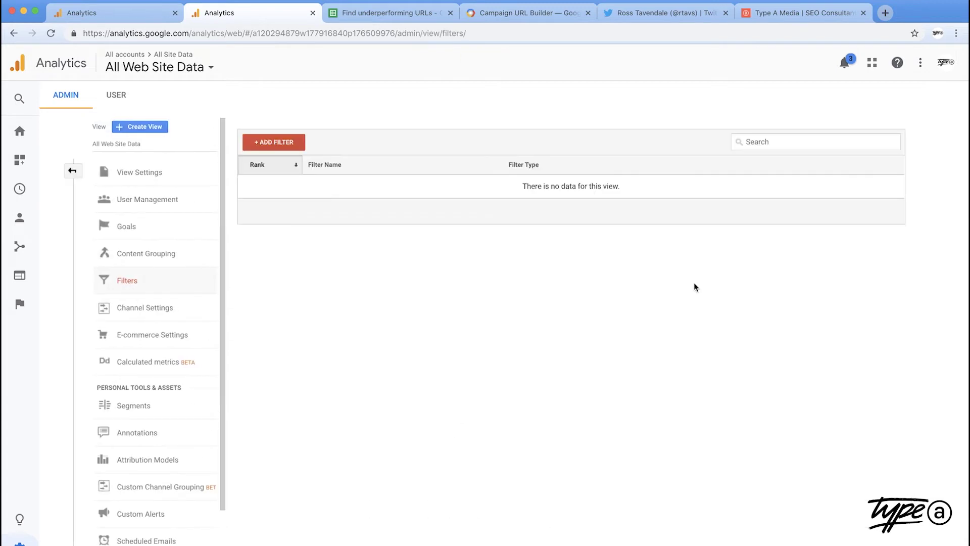
pyautogui.press('super+t')
# - Search Google for 'what my IP' and select the office IP 80.87.25.50
pyautogui.write('what my ')
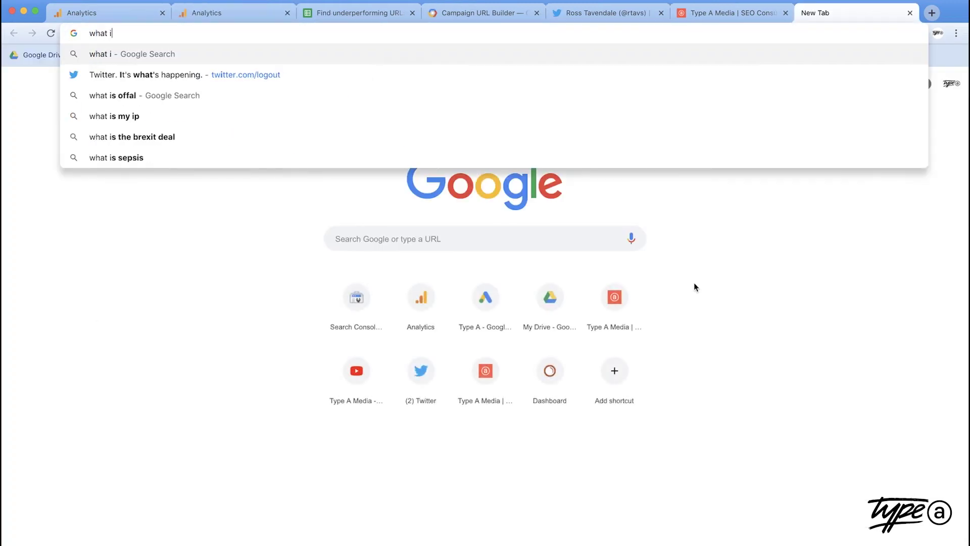
pyautogui.write('IP')
pyautogui.press('Return')
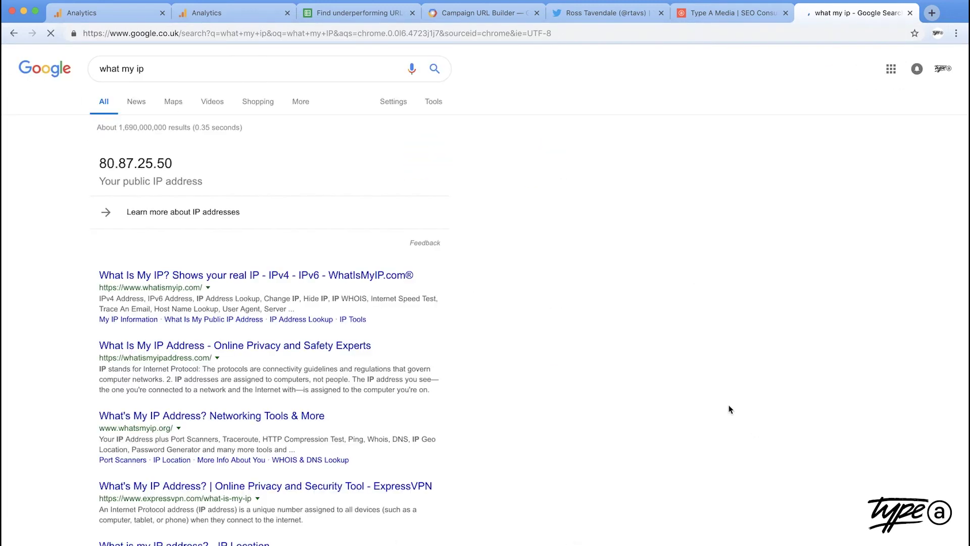
pyautogui.moveTo(180, 165); pyautogui.dragTo(94, 167)
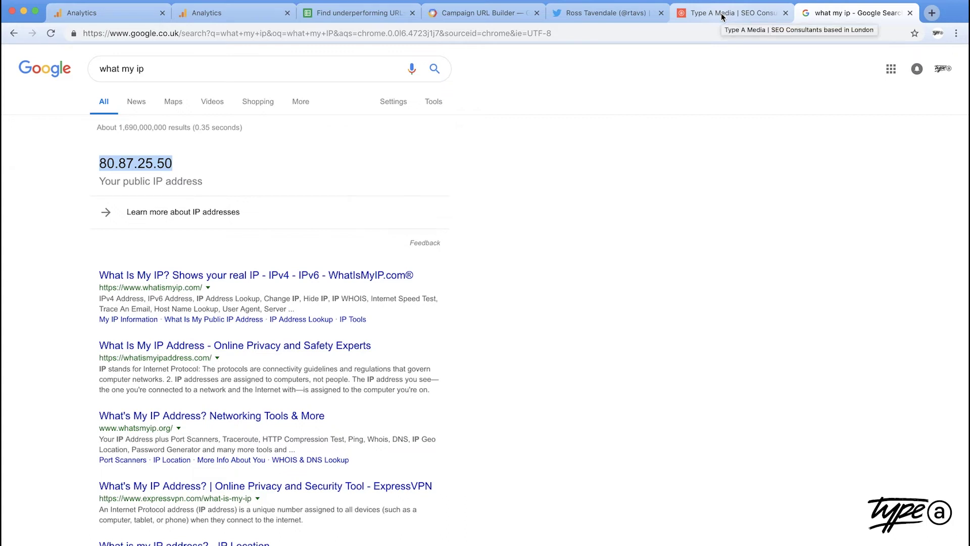
pyautogui.click(227, 14)
# - Save an Exclude filter 'Office IP' for traffic from IP addresses equal to 80.87.25.50
pyautogui.click(291, 146)
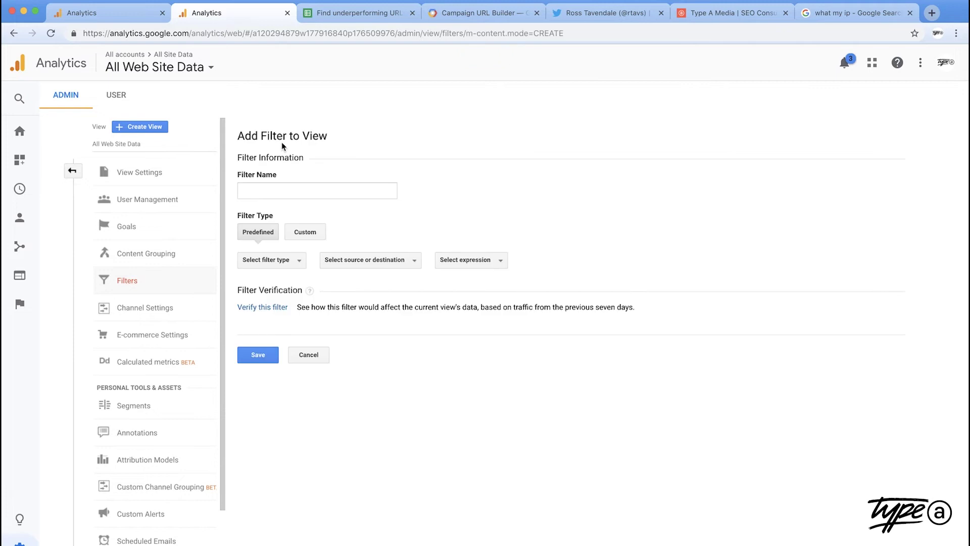
pyautogui.click(278, 190)
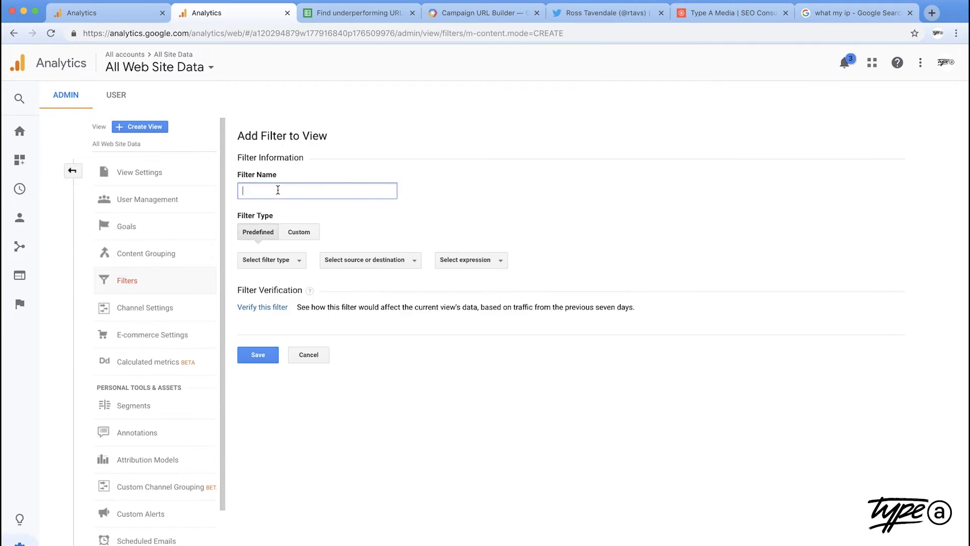
pyautogui.write('Office IP')
pyautogui.click(293, 261)
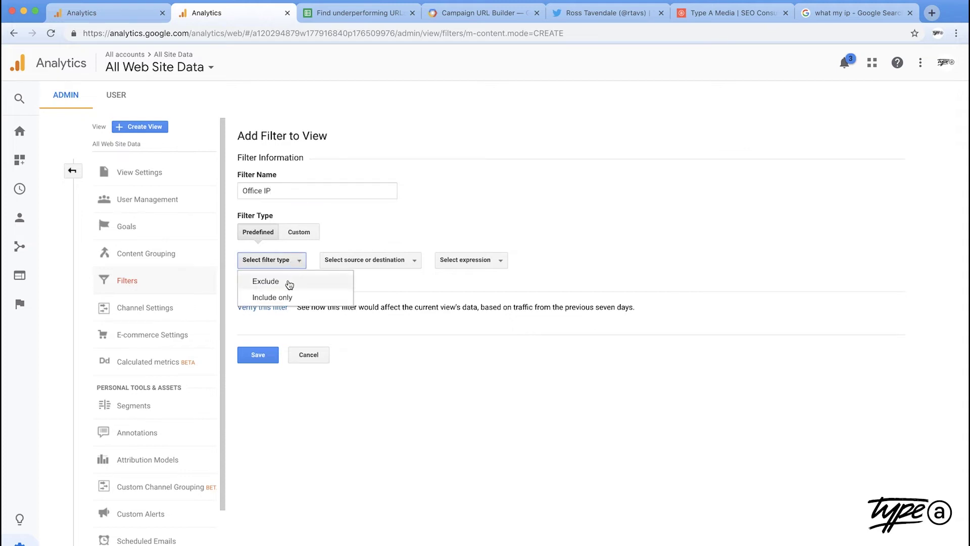
pyautogui.click(289, 284)
pyautogui.click(380, 262)
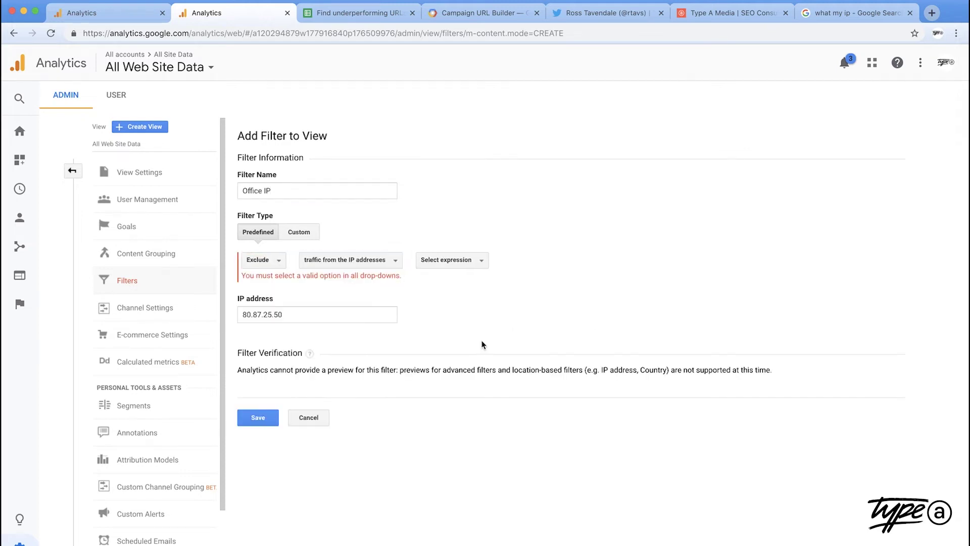
pyautogui.click(463, 261)
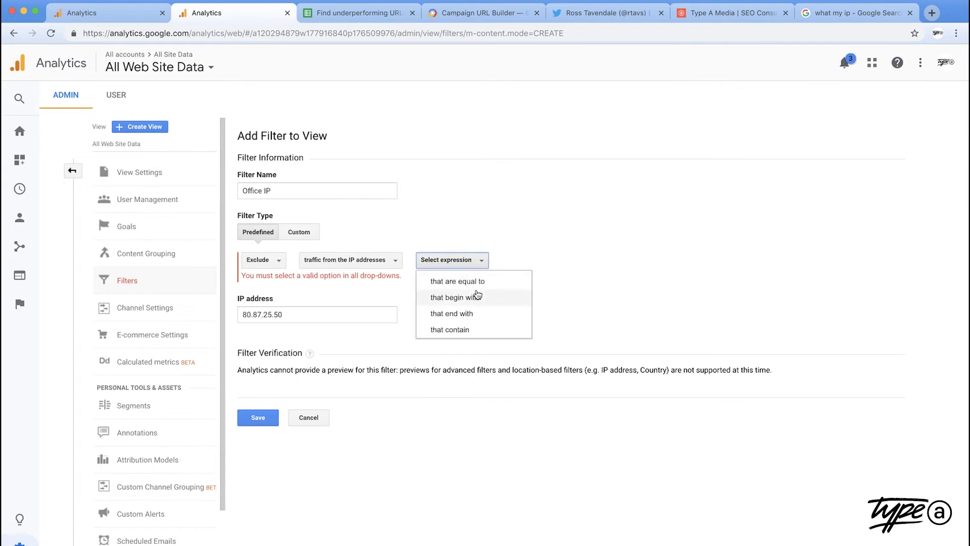
pyautogui.click(457, 282)
pyautogui.click(257, 417)
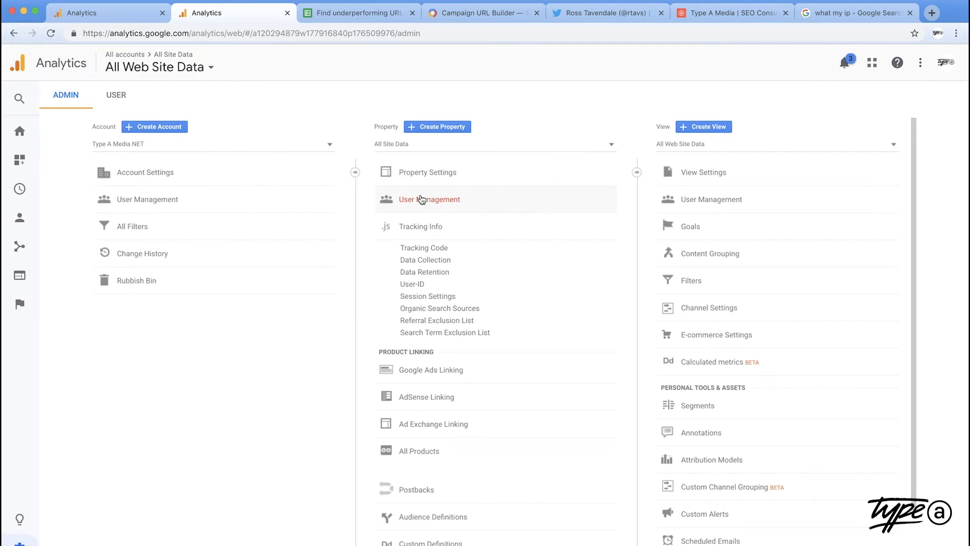
# - Add paypal.com as a domain in the property's Referral Exclusion List
pyautogui.click(434, 320)
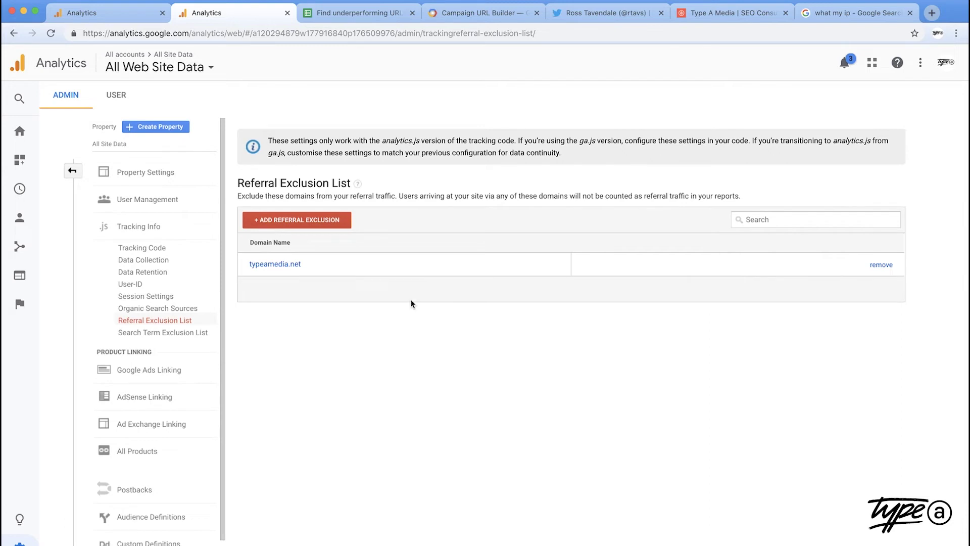
pyautogui.click(324, 221)
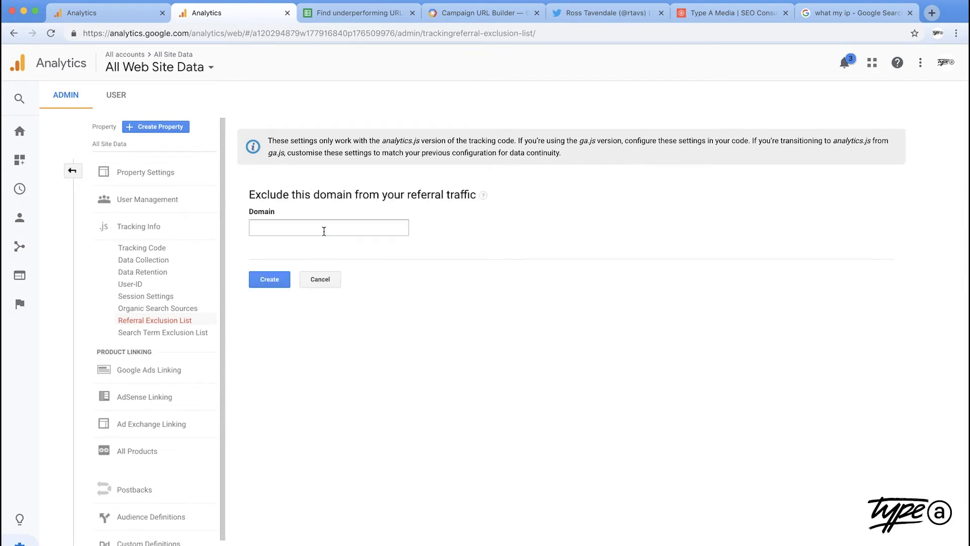
pyautogui.click(324, 233)
pyautogui.write('paypal.com')
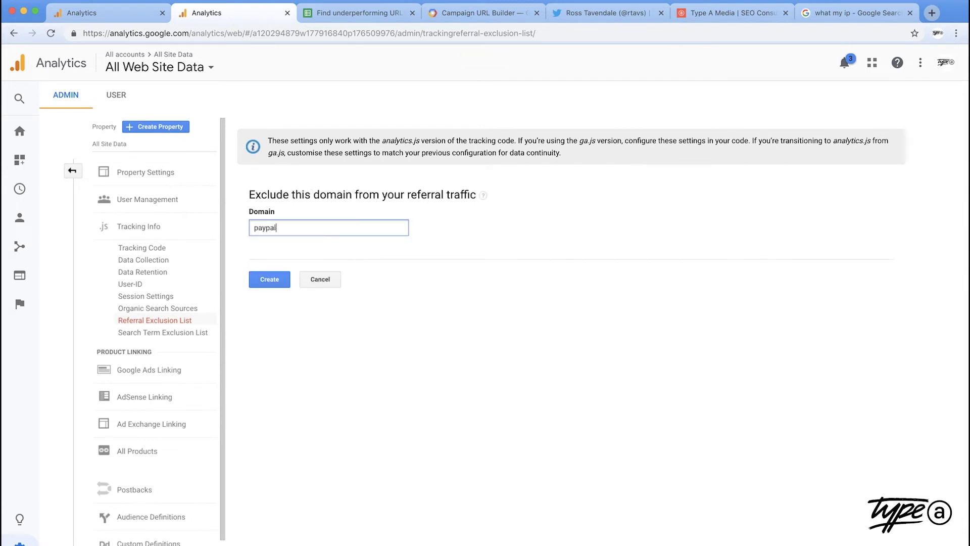
pyautogui.click(476, 340)
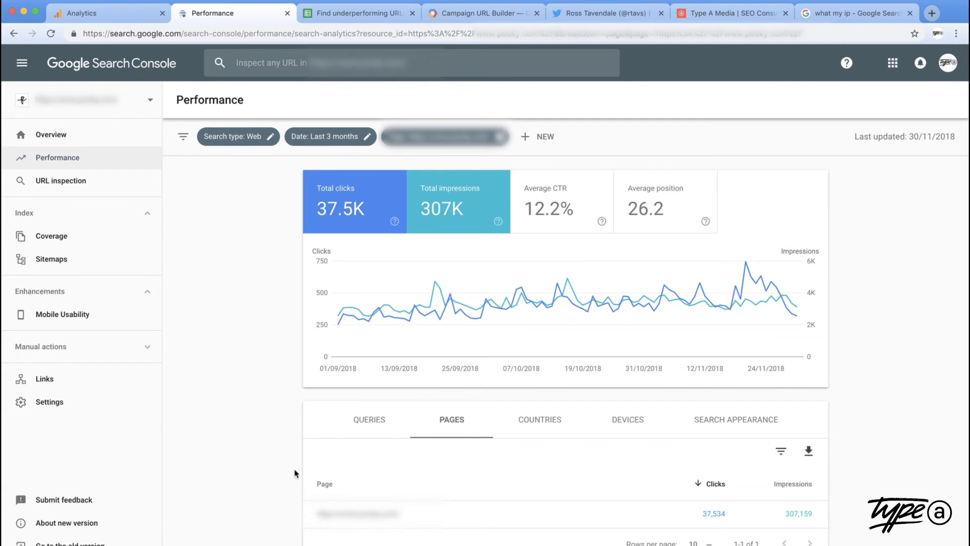
pyautogui.click(370, 423)
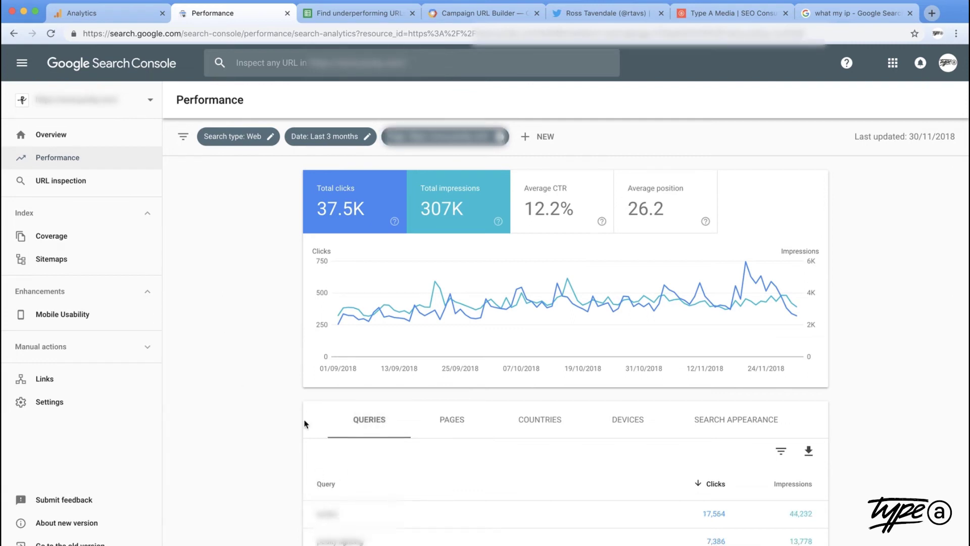
pyautogui.scroll(-3, 211, 340)
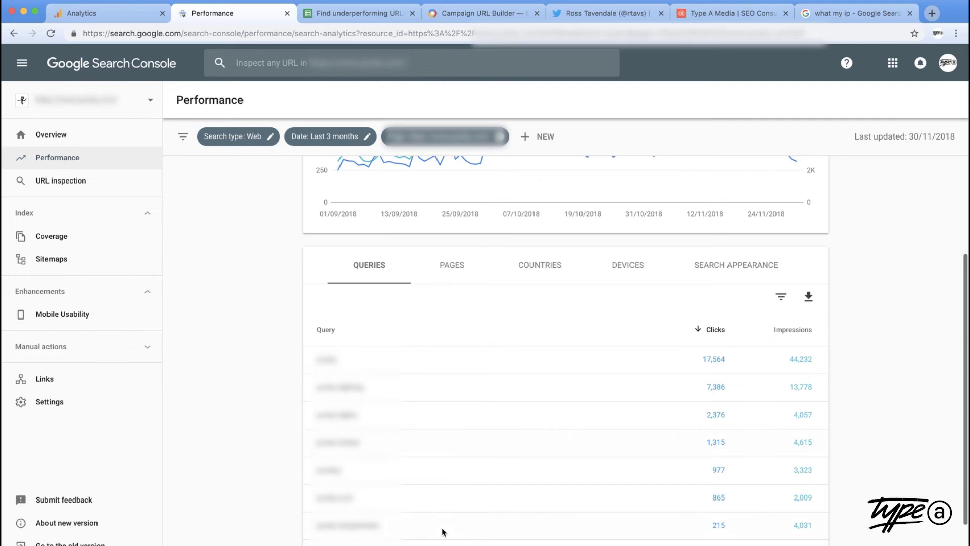
pyautogui.scroll(3, 250, 372)
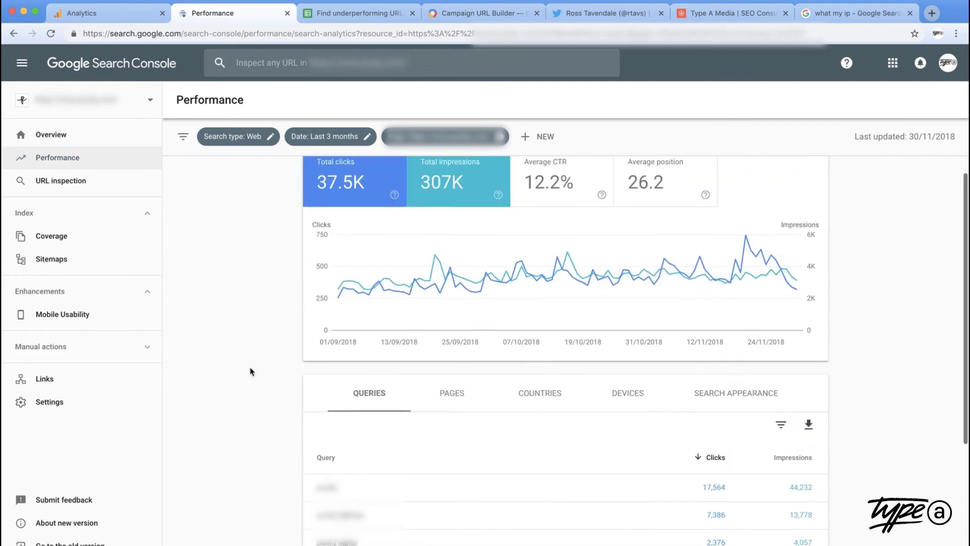
pyautogui.click(452, 406)
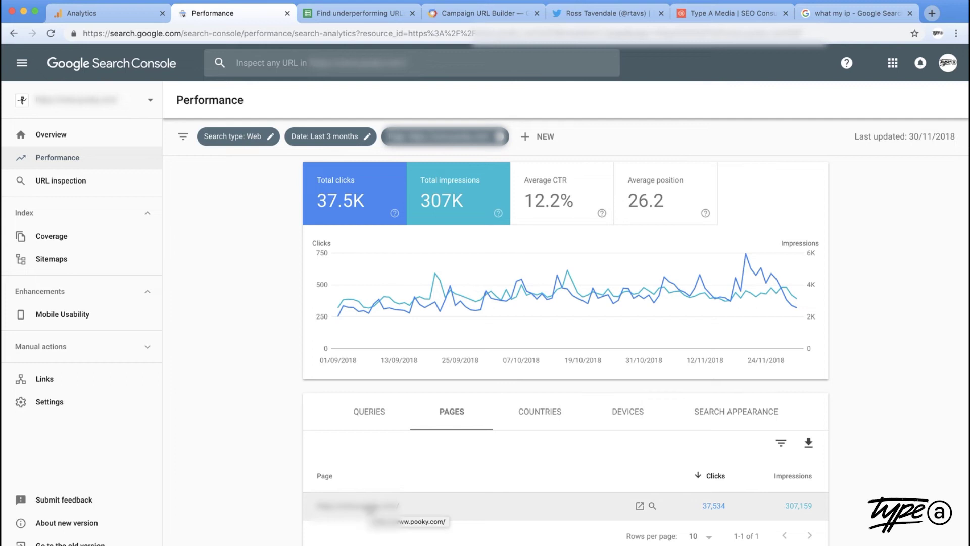
pyautogui.click(380, 414)
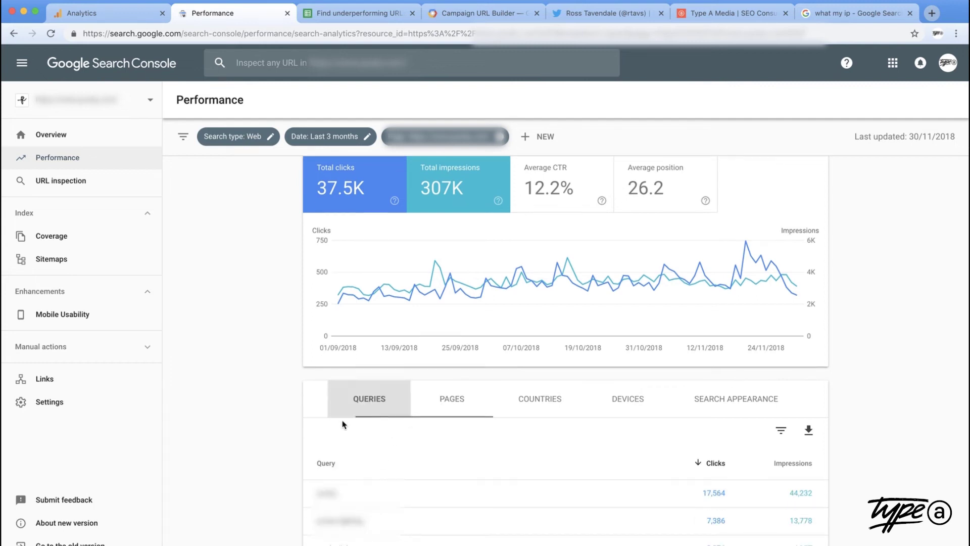
pyautogui.scroll(-5, 230, 313)
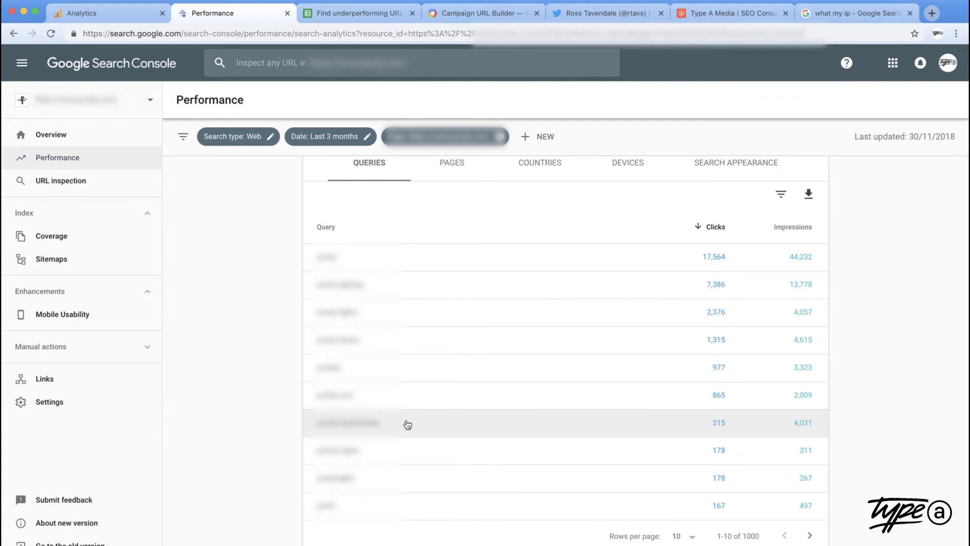
pyautogui.click(352, 12)
# - On the raw Search Console data sheet, launch the Supermetrics sidebar from Add-ons
pyautogui.click(161, 545)
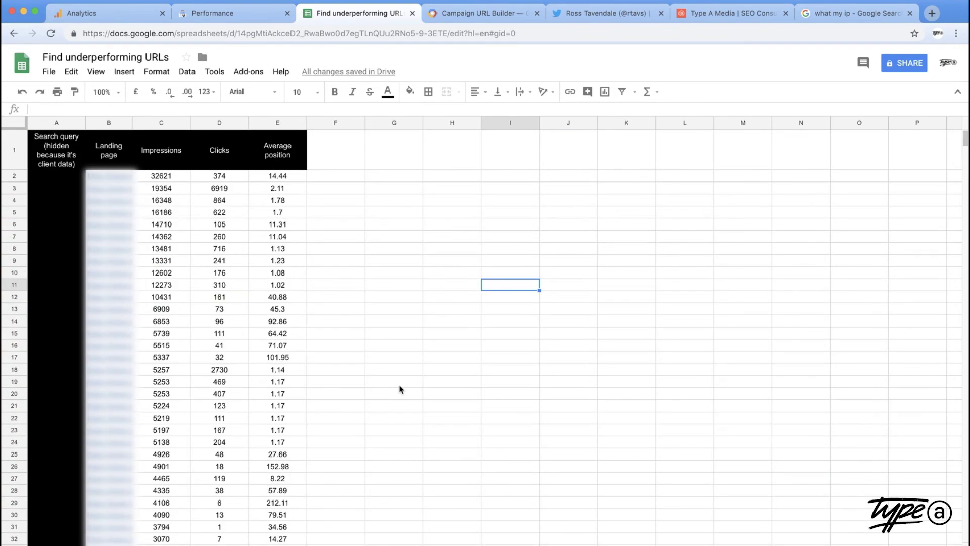
pyautogui.click(247, 72)
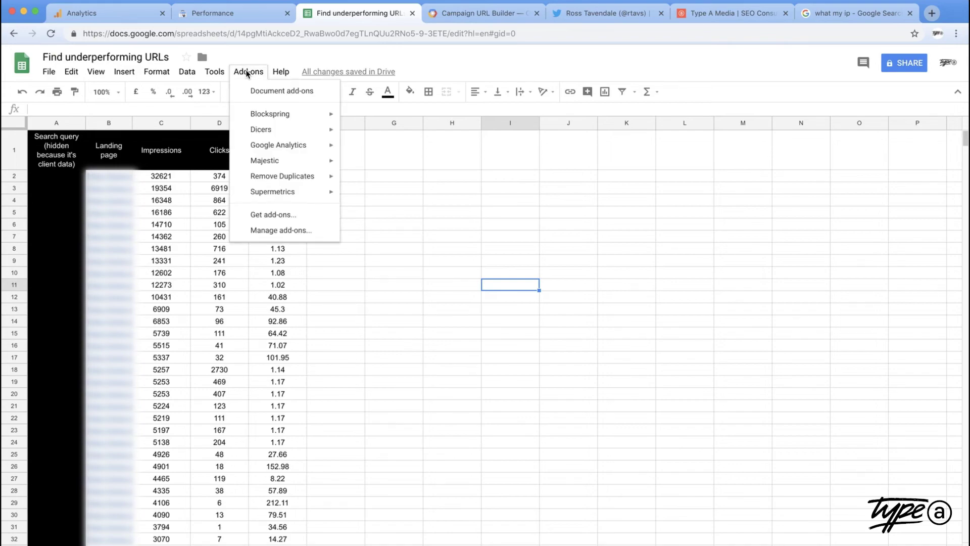
pyautogui.moveTo(292, 192)
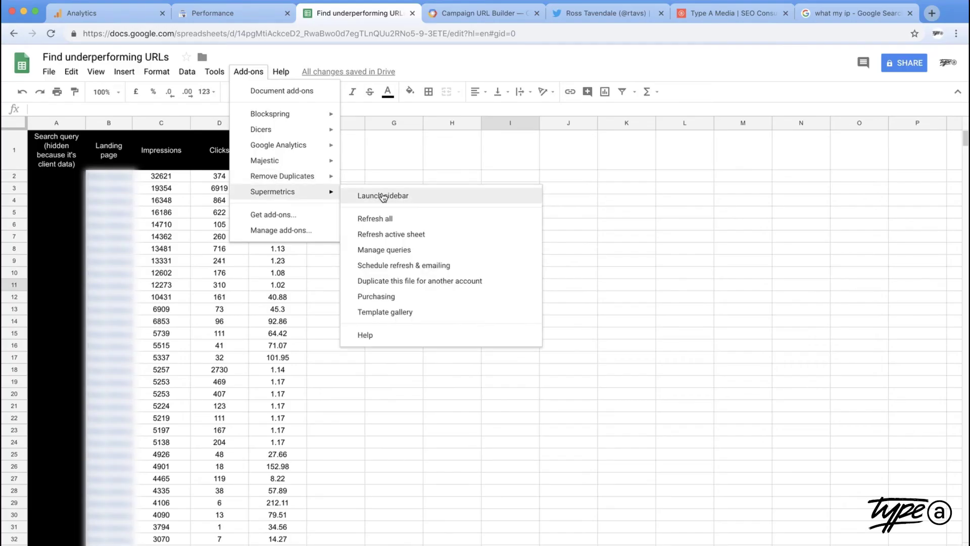
pyautogui.click(383, 198)
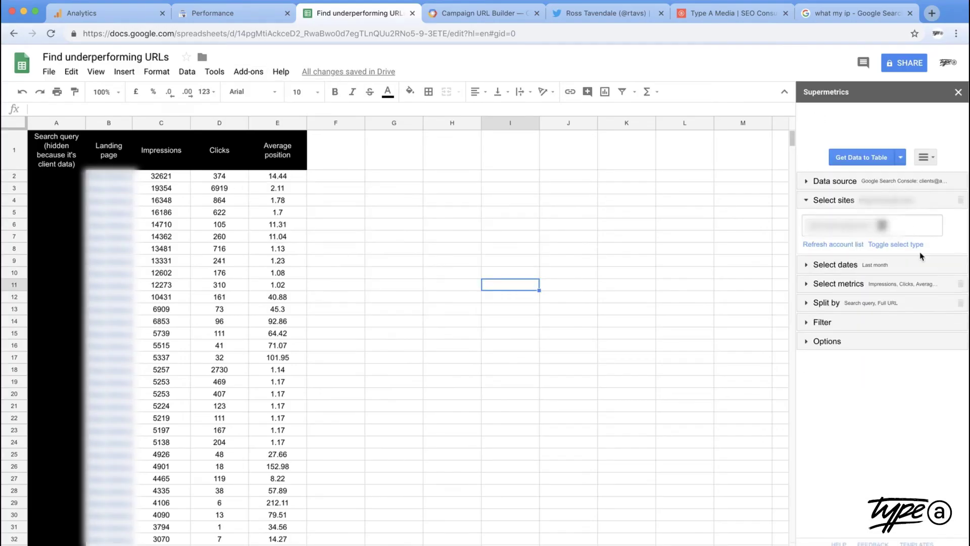
# - Set the Supermetrics data source to Google Search Console and expand the Split by settings
pyautogui.click(825, 182)
pyautogui.scroll(-5, 865, 309)
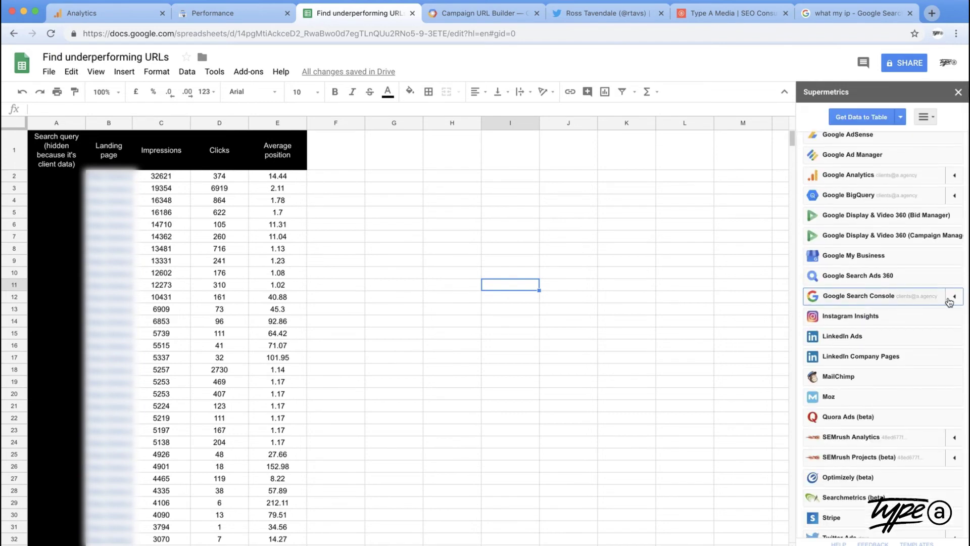
pyautogui.click(953, 299)
pyautogui.click(853, 318)
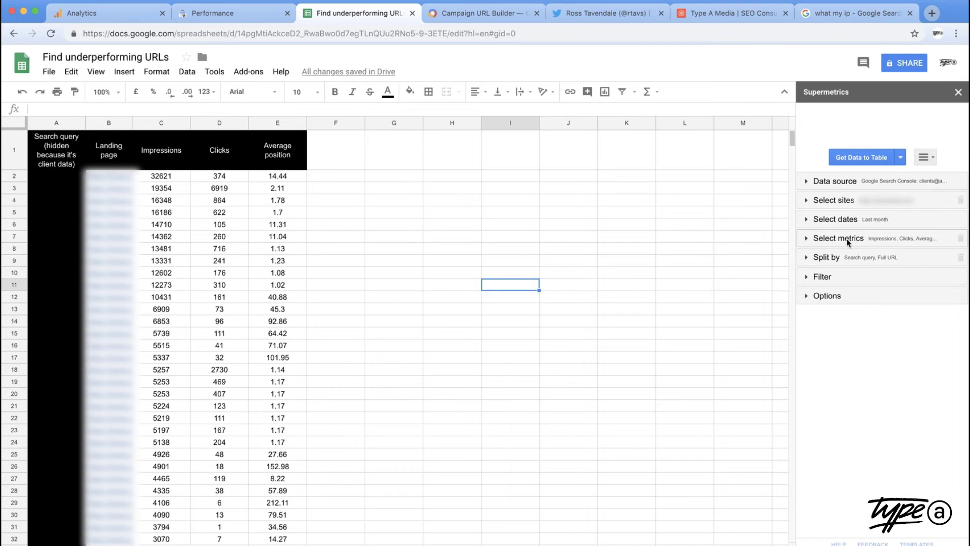
pyautogui.click(808, 258)
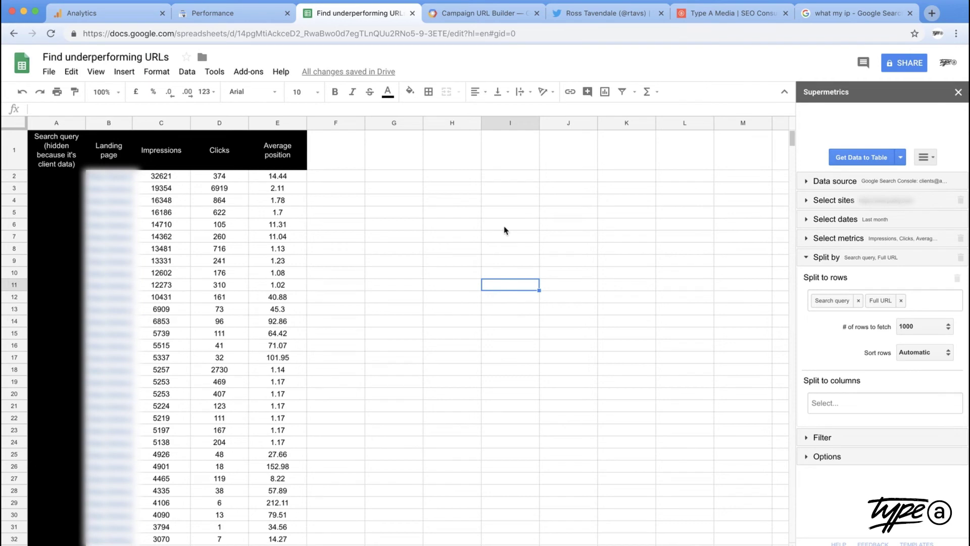
# - Move from the raw data sheet to the 'Pages to update to drive more traffic' sheet
pyautogui.click(59, 163)
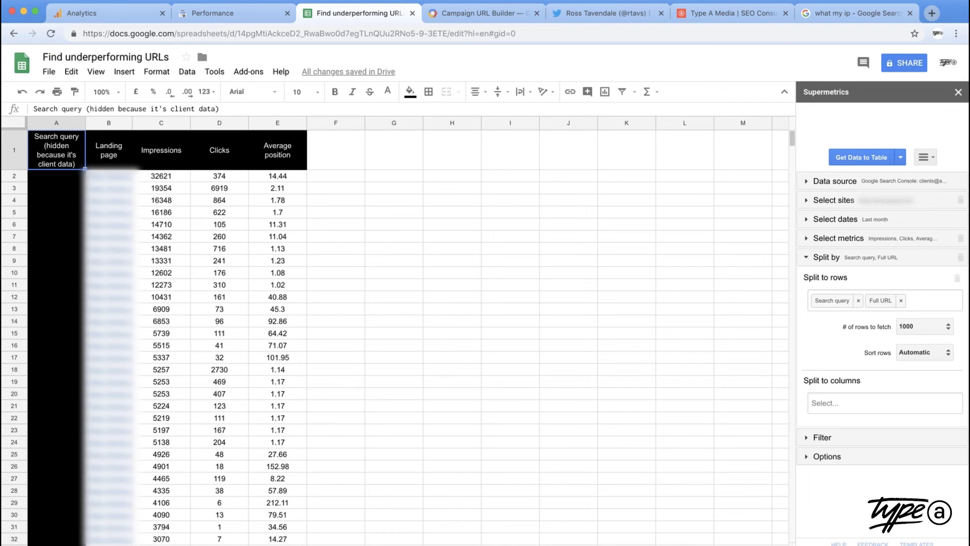
pyautogui.hotkey('ctrl', 'shift', 'pagedown')
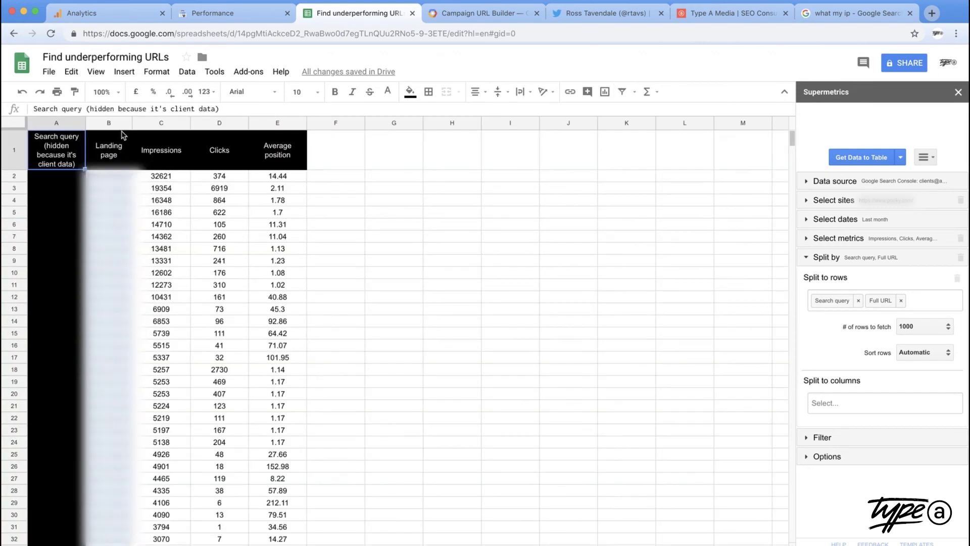
pyautogui.click(118, 123)
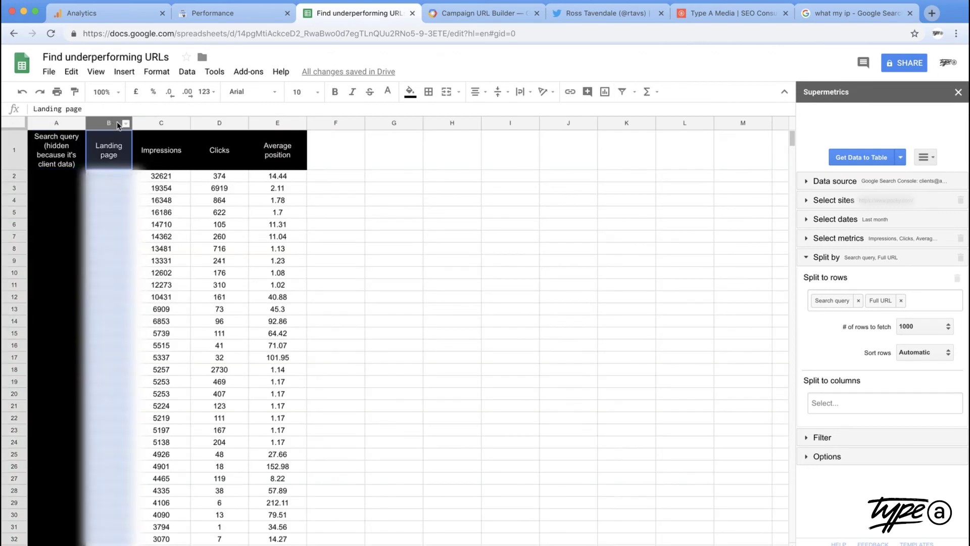
pyautogui.click(112, 545)
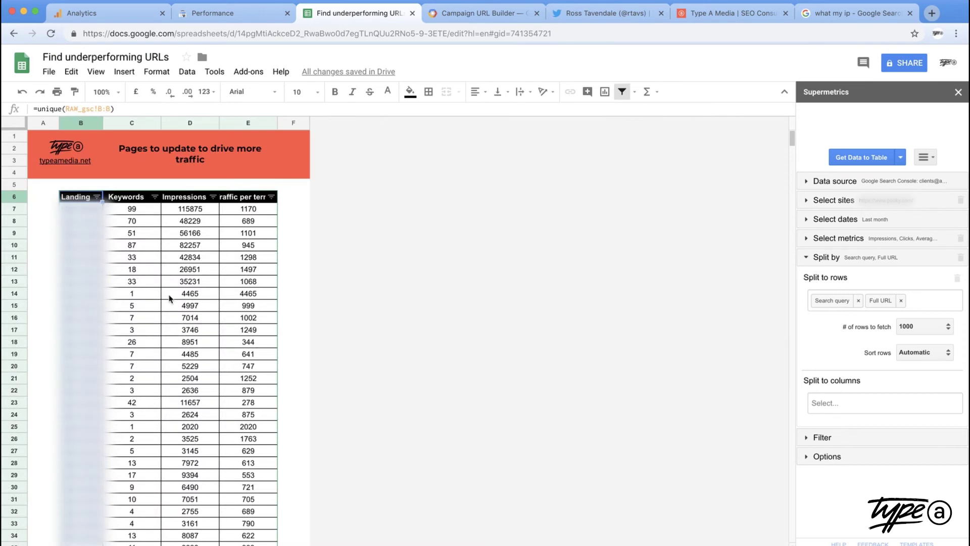
pyautogui.click(135, 209)
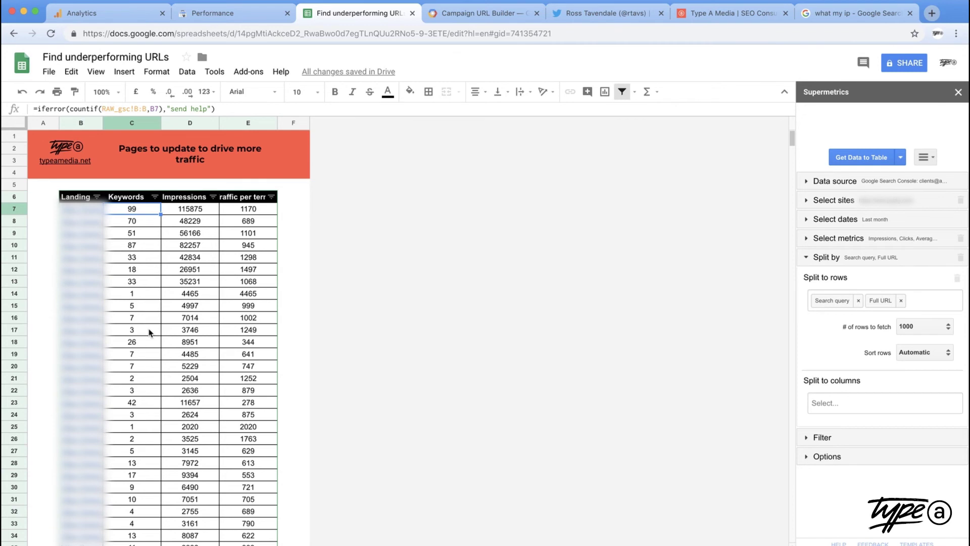
pyautogui.click(183, 213)
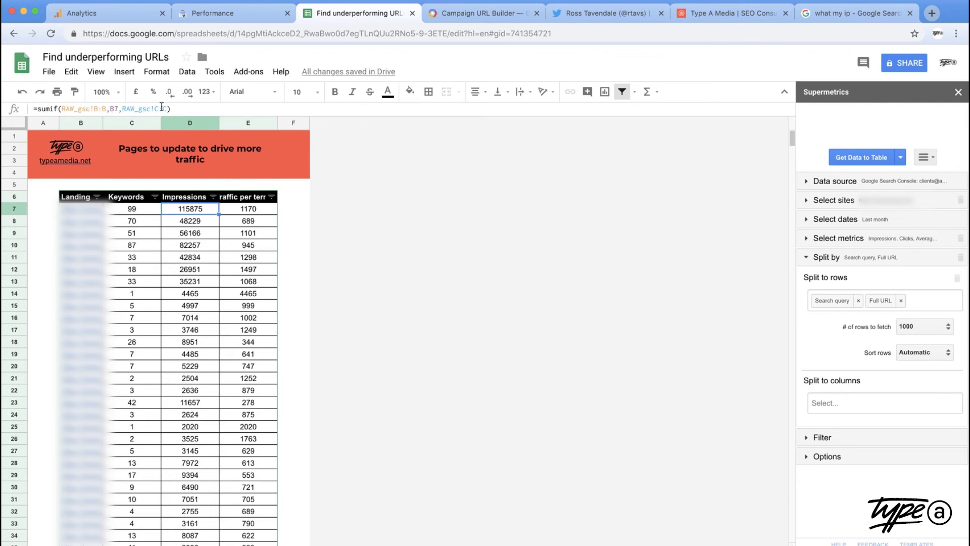
pyautogui.click(256, 201)
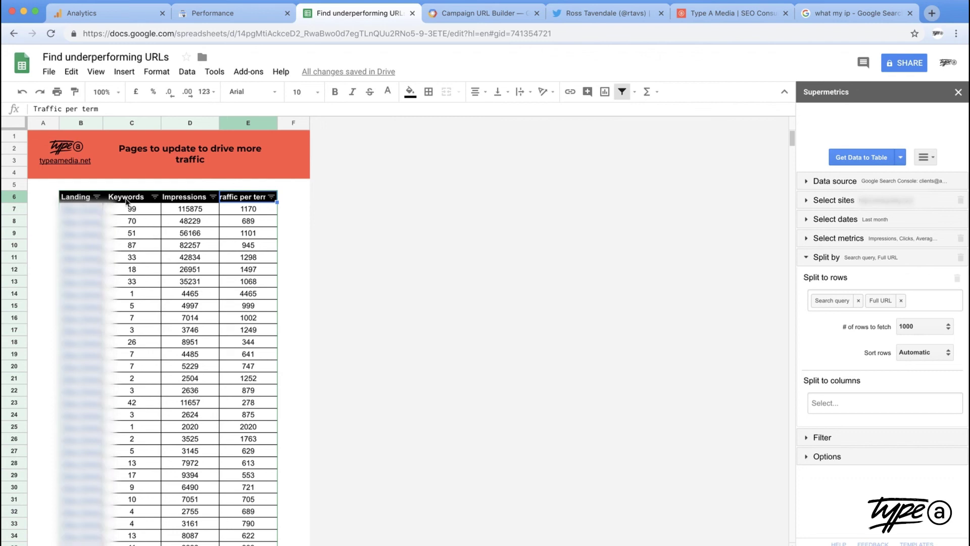
# - Sort the landing-page report Z → A by Keywords
pyautogui.click(155, 196)
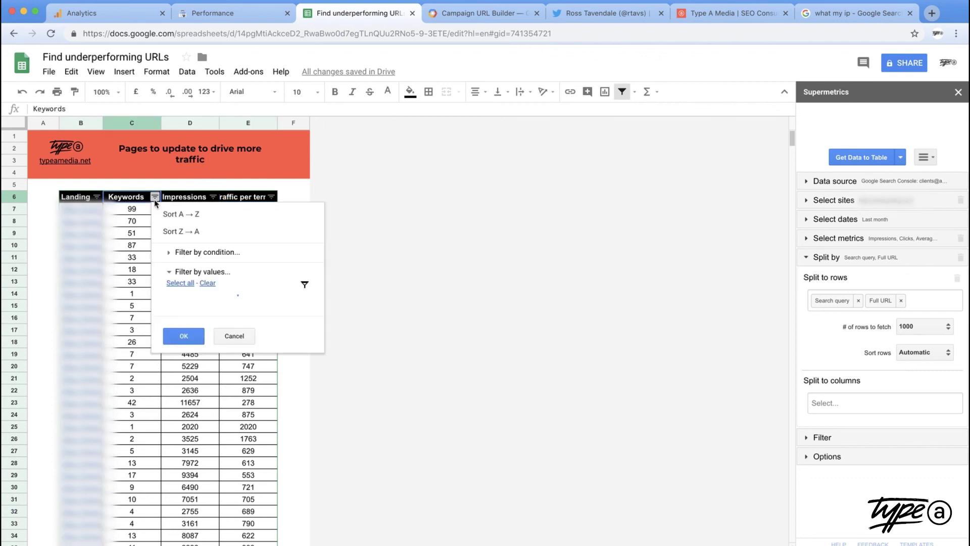
pyautogui.click(181, 233)
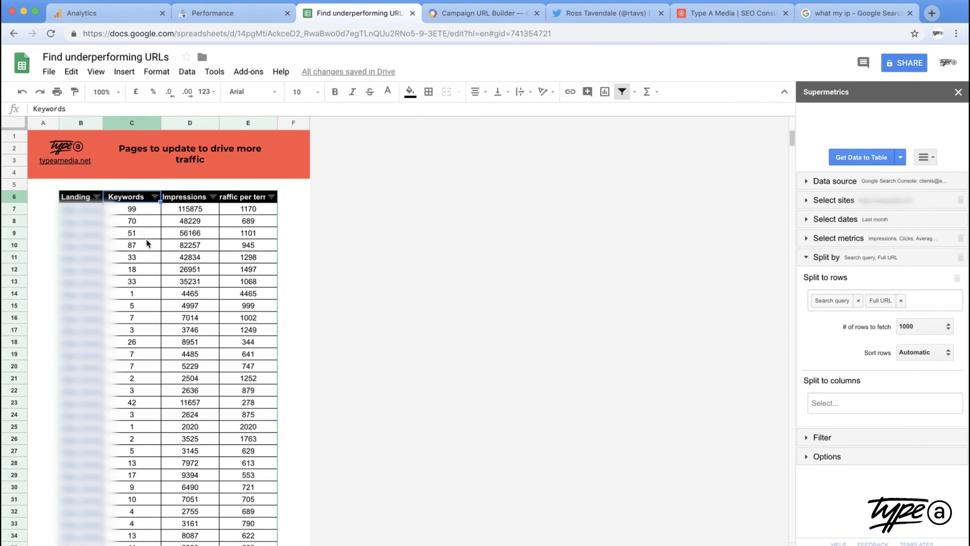
pyautogui.click(255, 213)
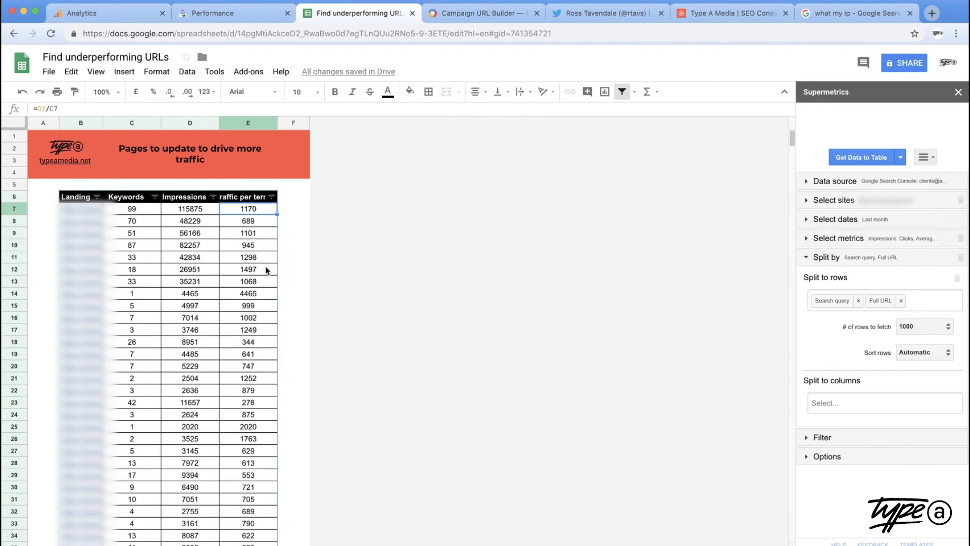
# - Sort Z → A by Traffic per term, check the E7 and D13 formulas, then return to raw data
pyautogui.click(272, 196)
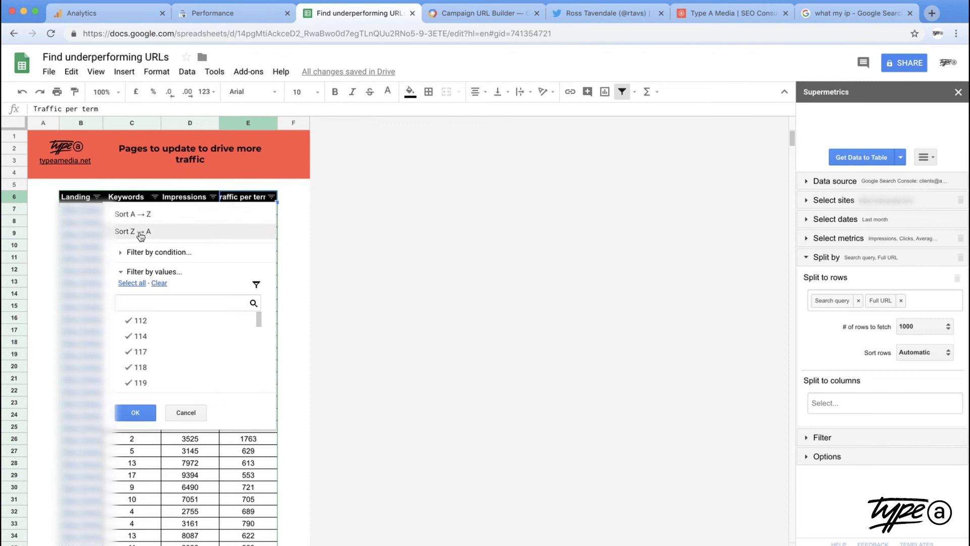
pyautogui.click(141, 232)
pyautogui.click(256, 211)
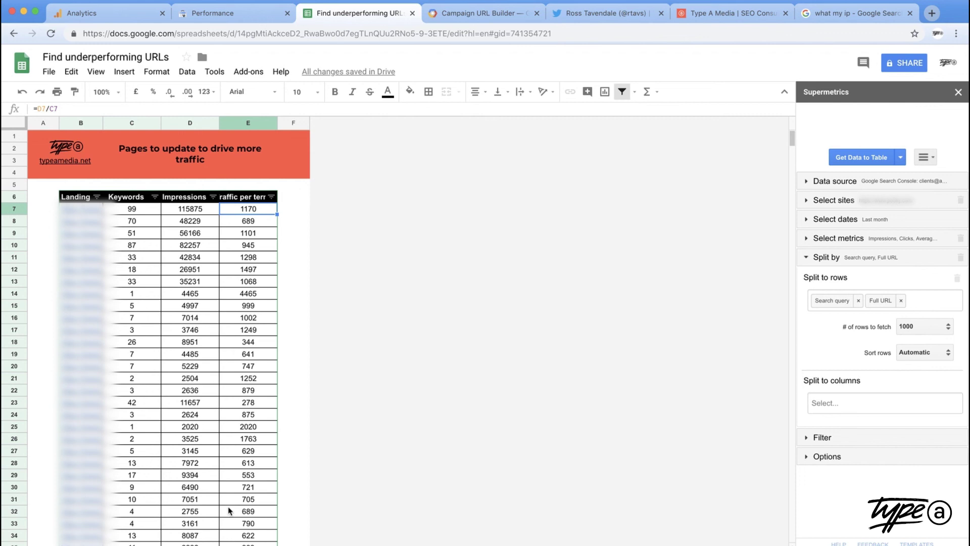
pyautogui.click(190, 281)
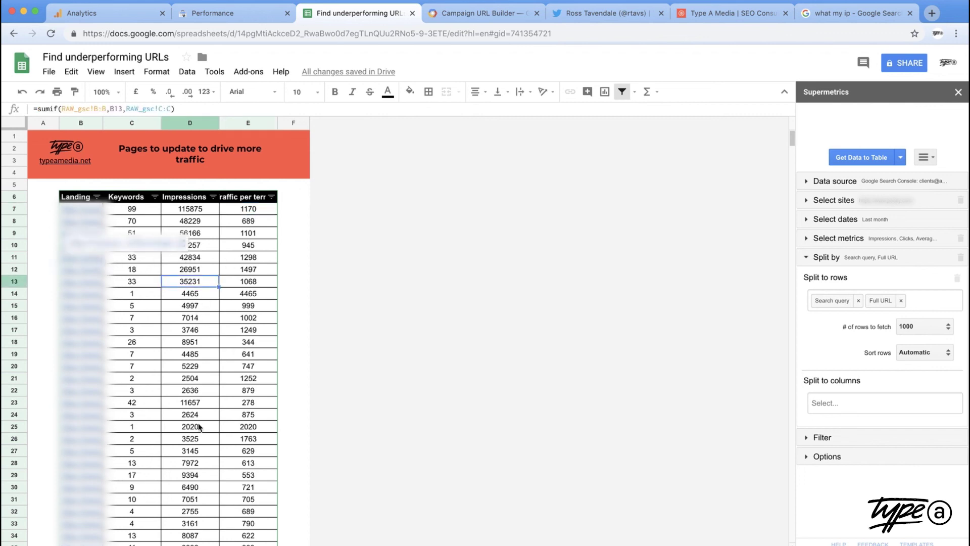
pyautogui.hotkey('ctrl', 'shift', 'pageup')
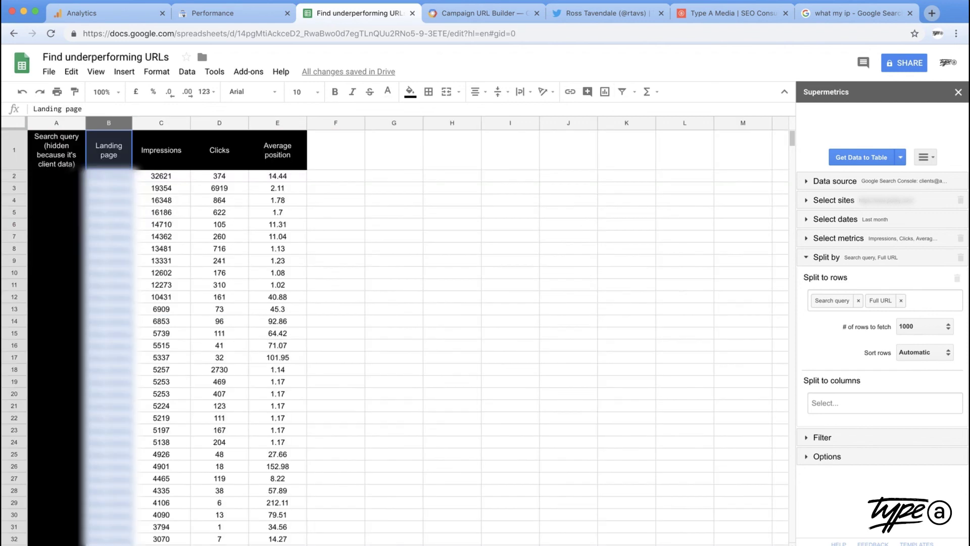
# - Find the .pooky.com/floor landing page rows in the raw data and read its query, floor lamps
pyautogui.click(404, 374)
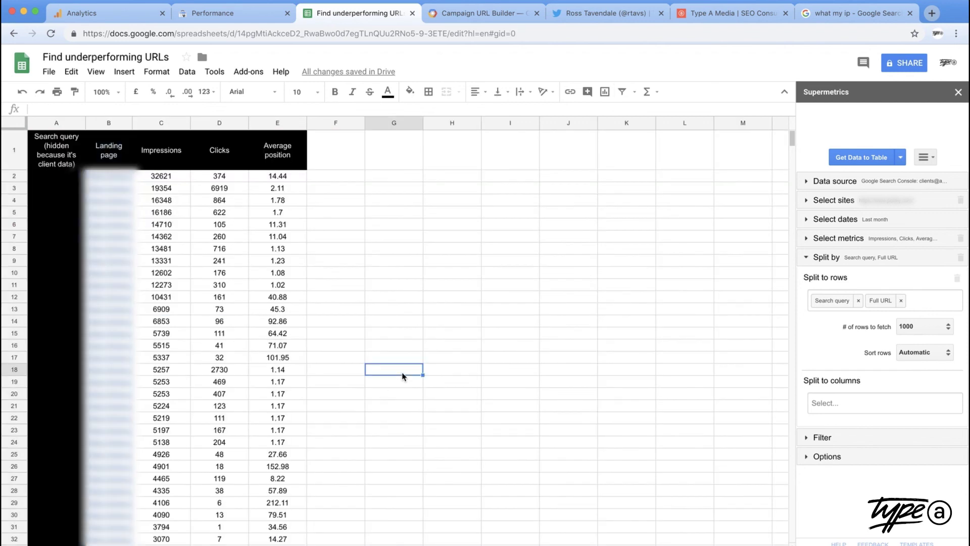
pyautogui.hotkey('ctrl', 'f')
pyautogui.hotkey('ctrl', 'v')
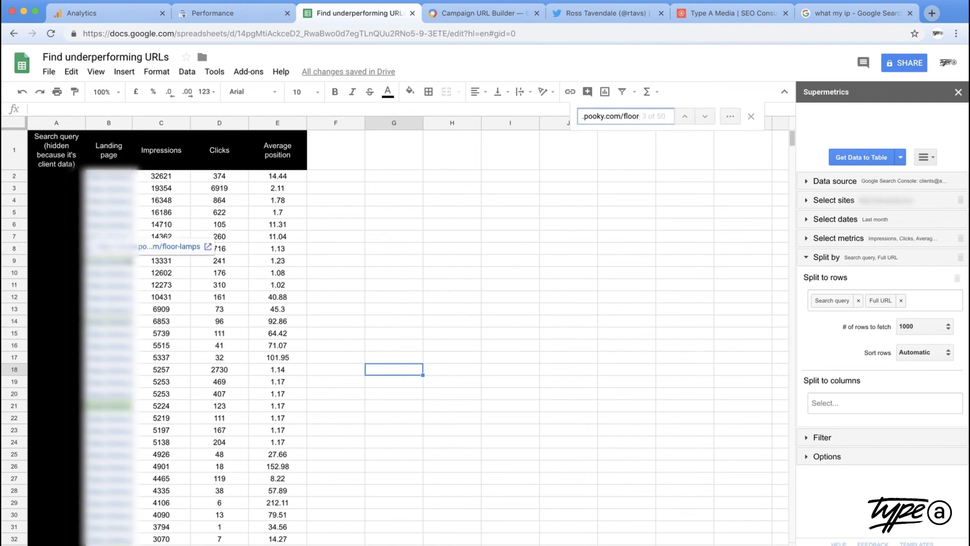
pyautogui.click(65, 263)
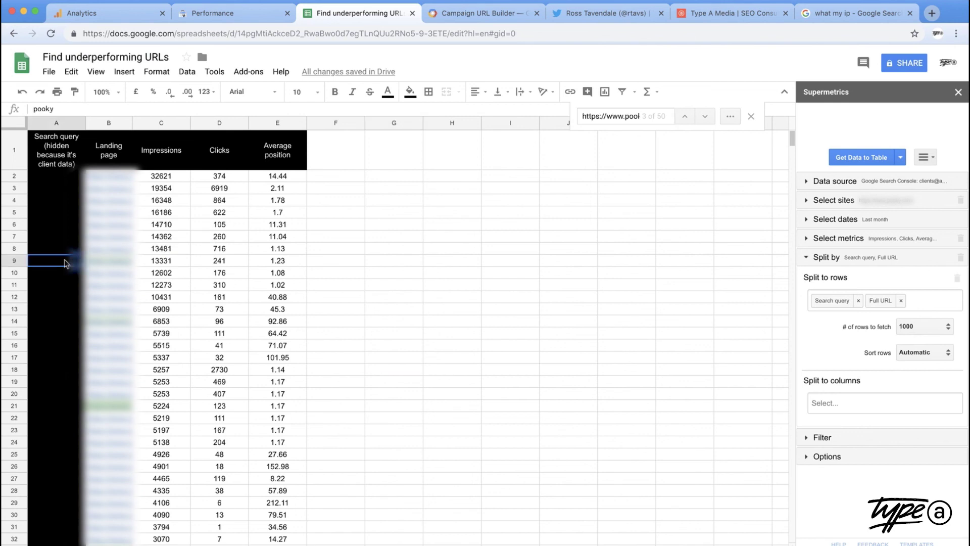
pyautogui.click(61, 324)
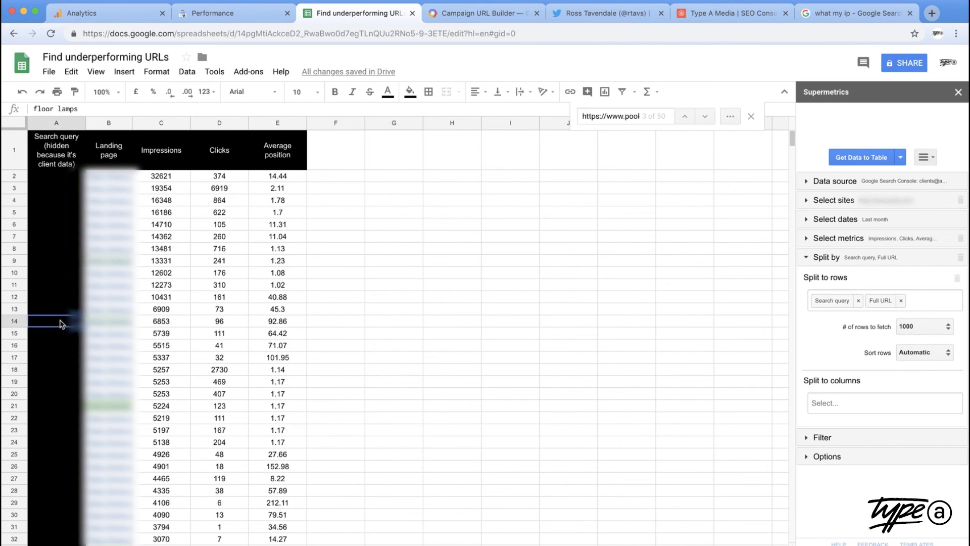